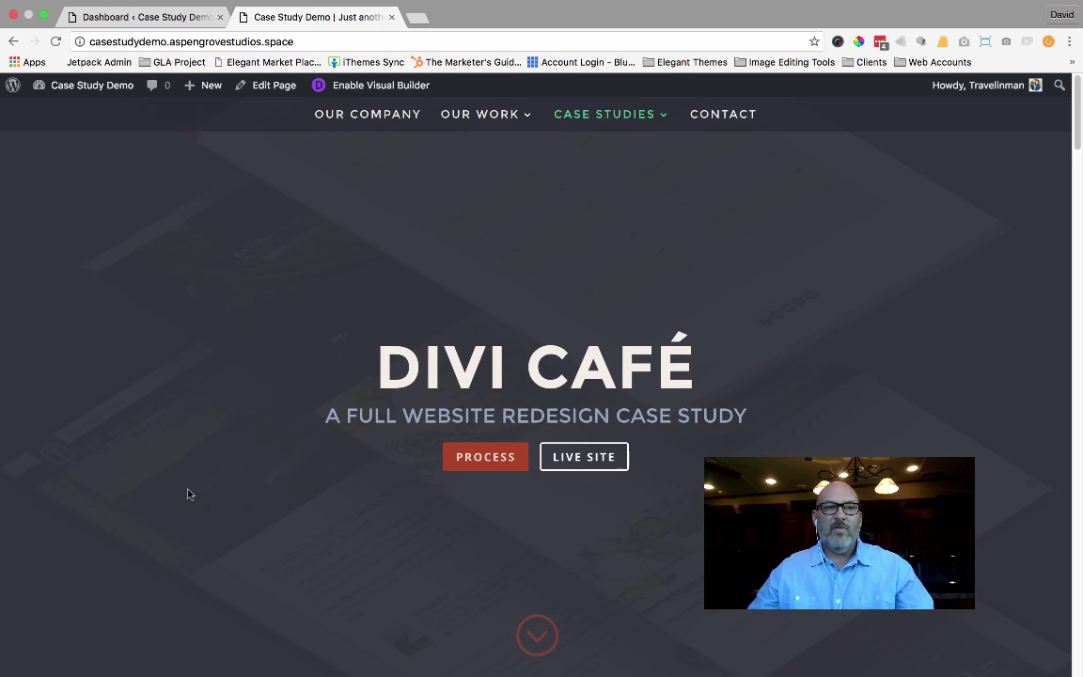
- Scroll the live Divi page down toward the footer's bottom bar credits
mouse_move(614, 20)
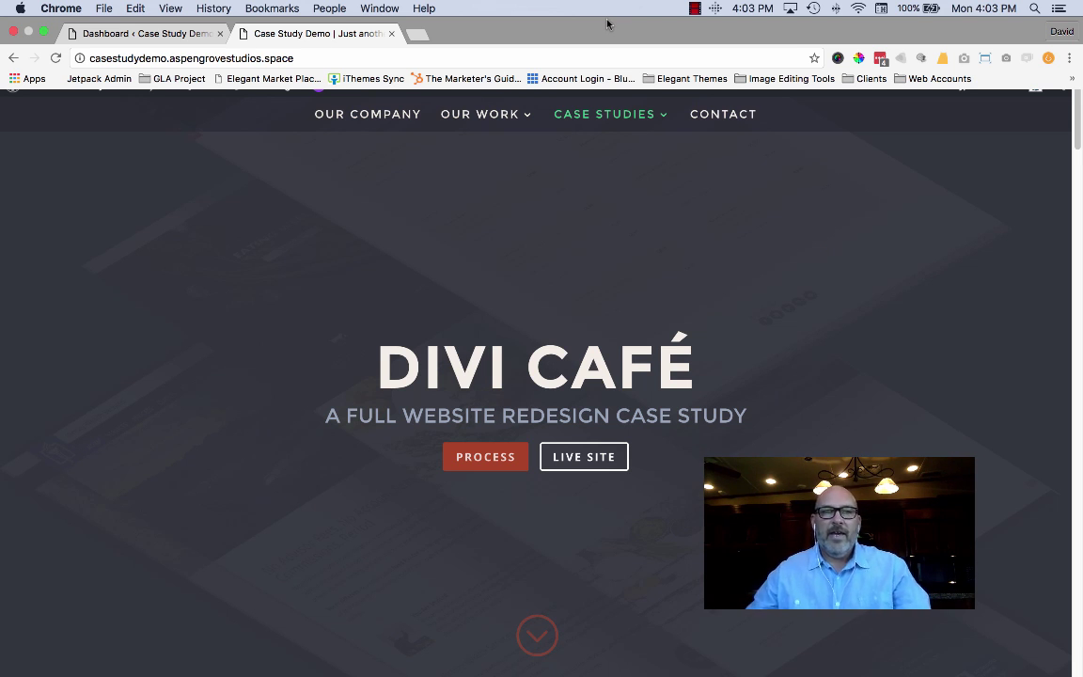
scroll(757, 380, "down", 10)
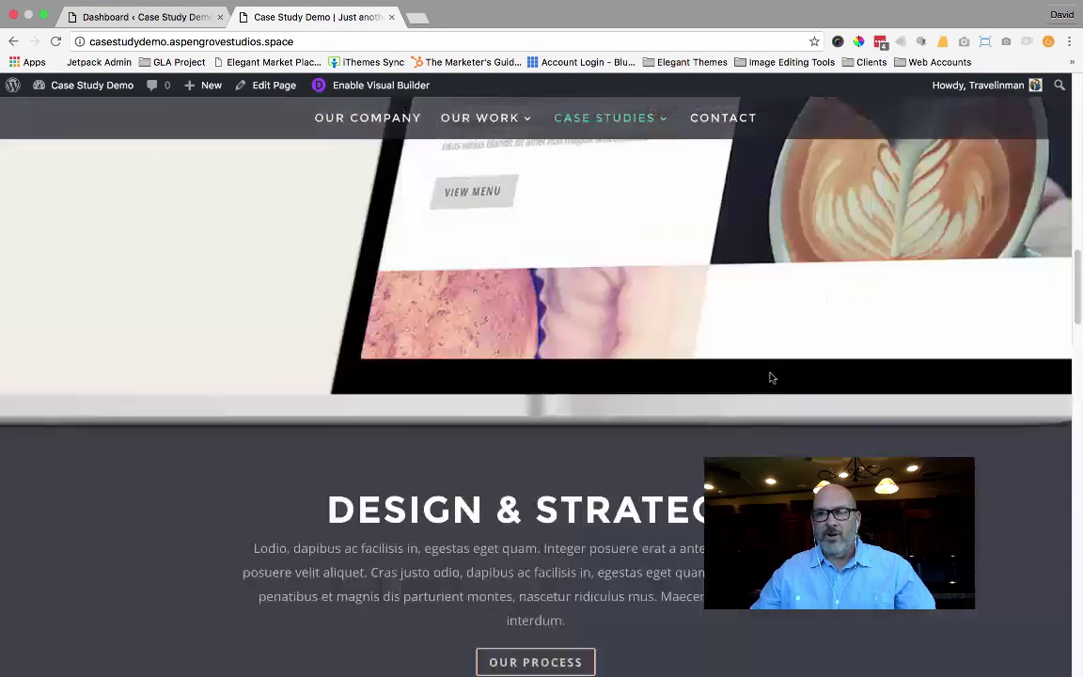
scroll(770, 375, "down", 3)
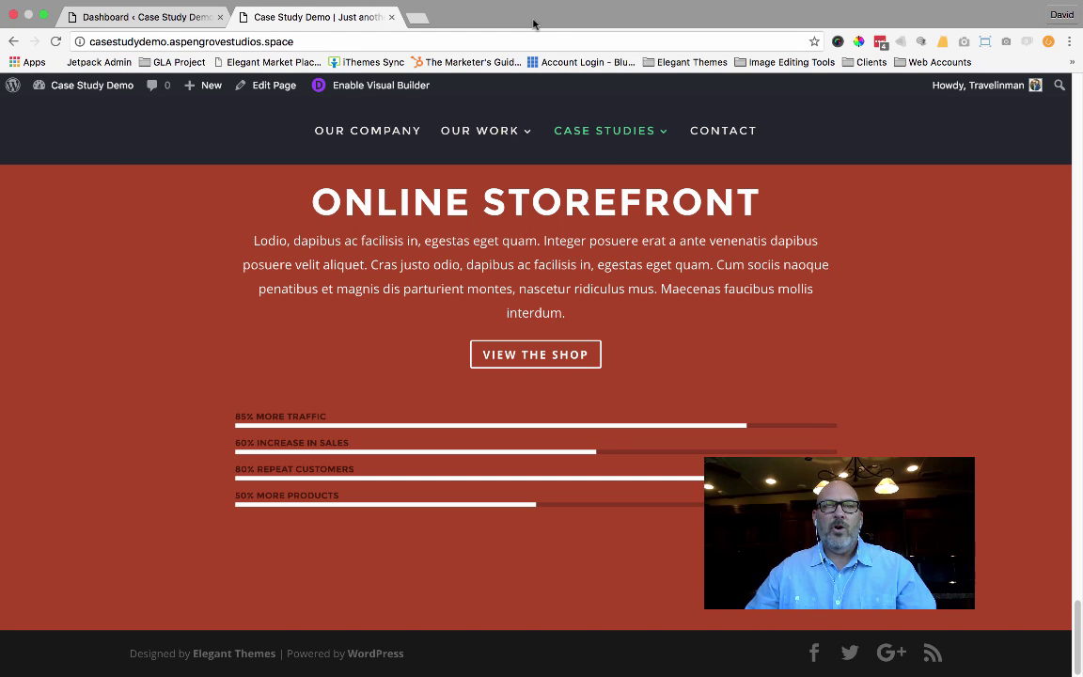
- Open the Divi Theme Customizer from the Dashboard and go to its Footer section
left_click(190, 21)
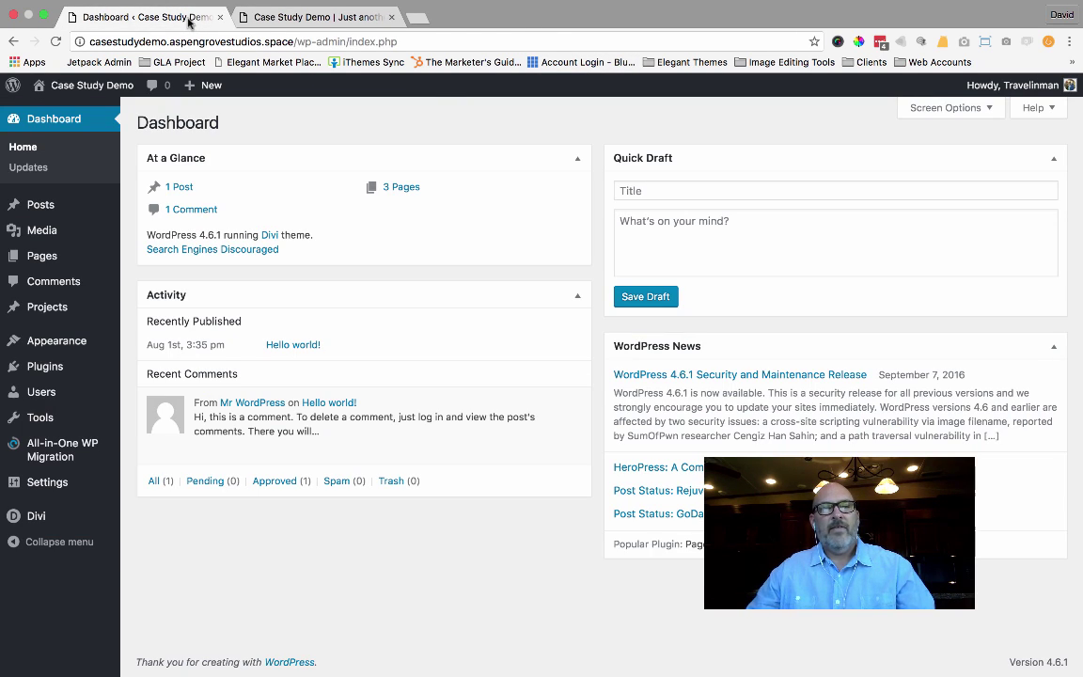
left_click(282, 17)
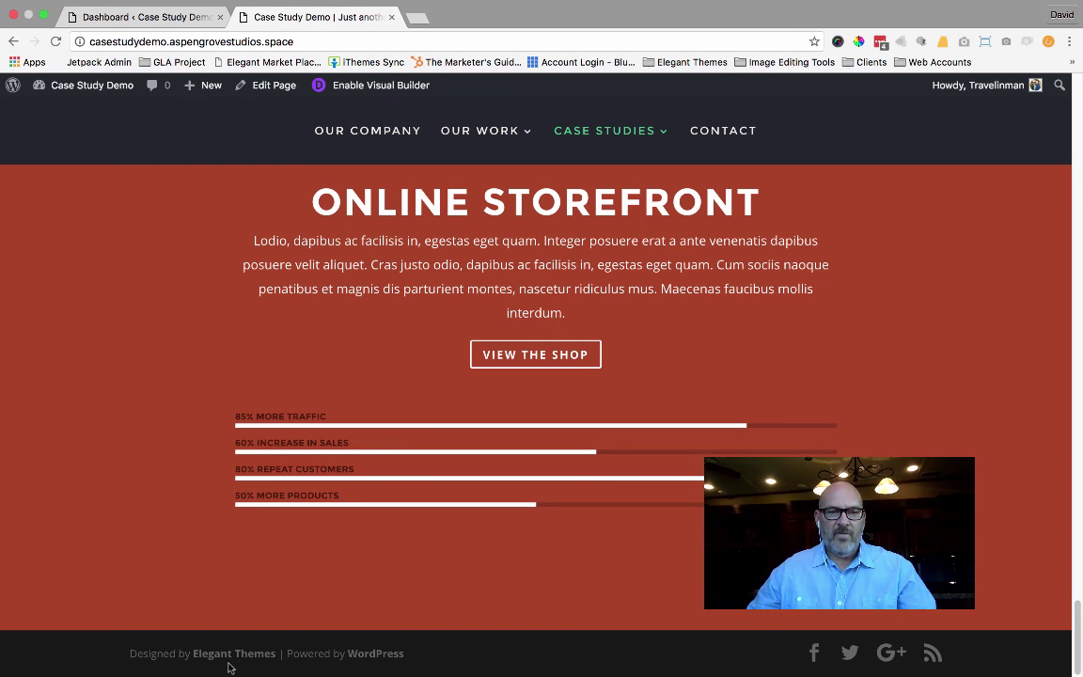
left_click(110, 26)
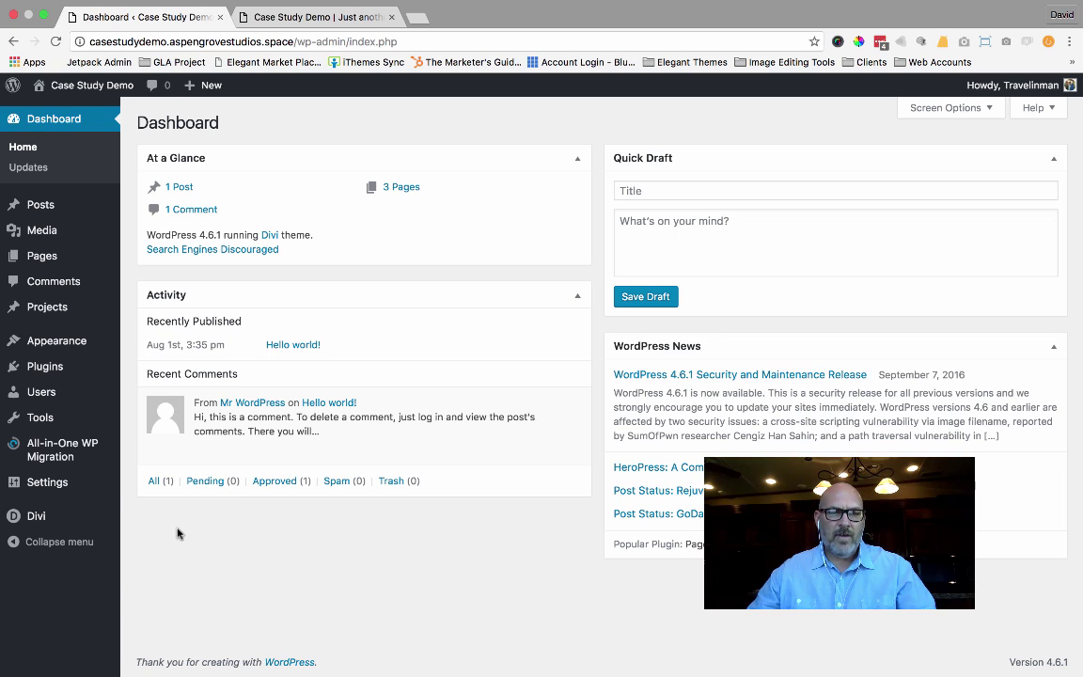
mouse_move(49, 523)
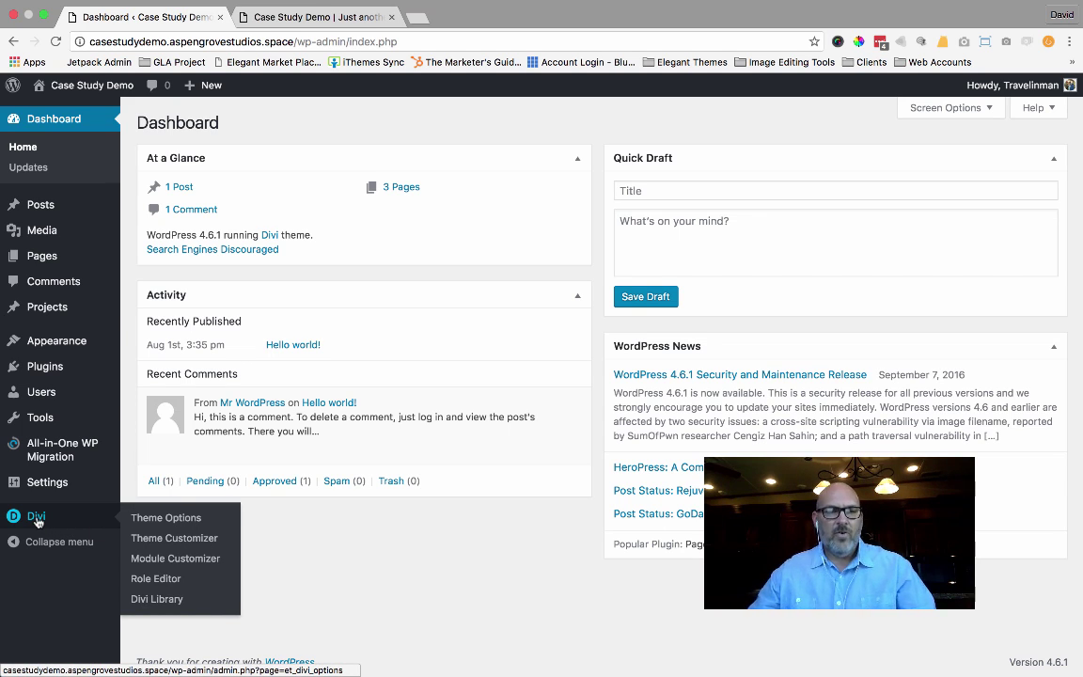
left_click(156, 540)
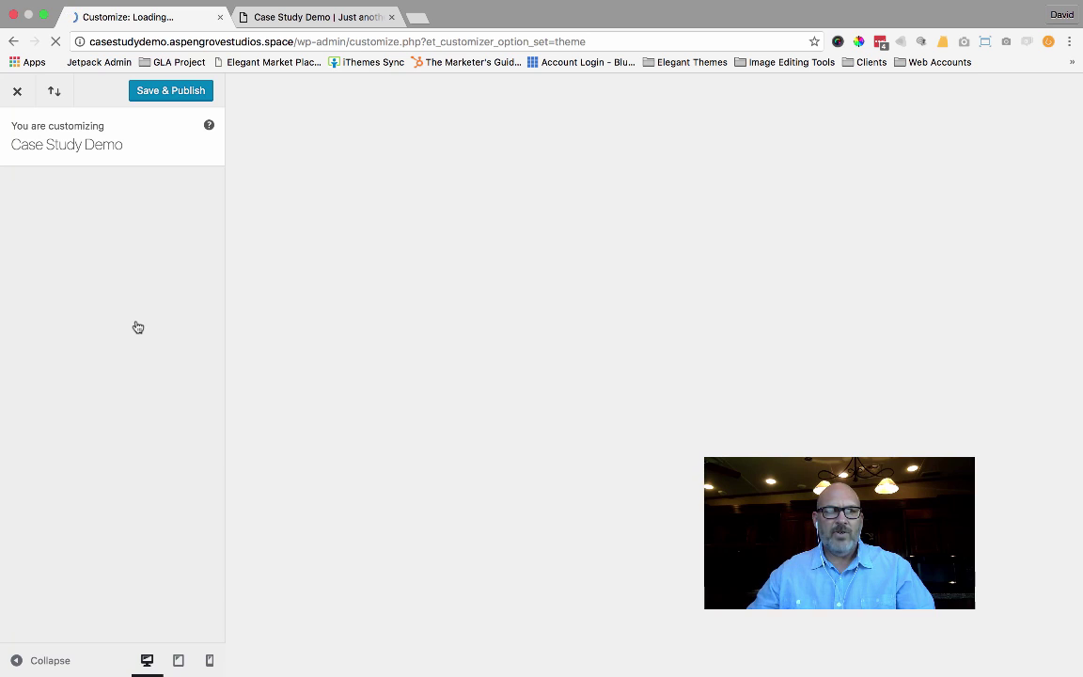
left_click(64, 320)
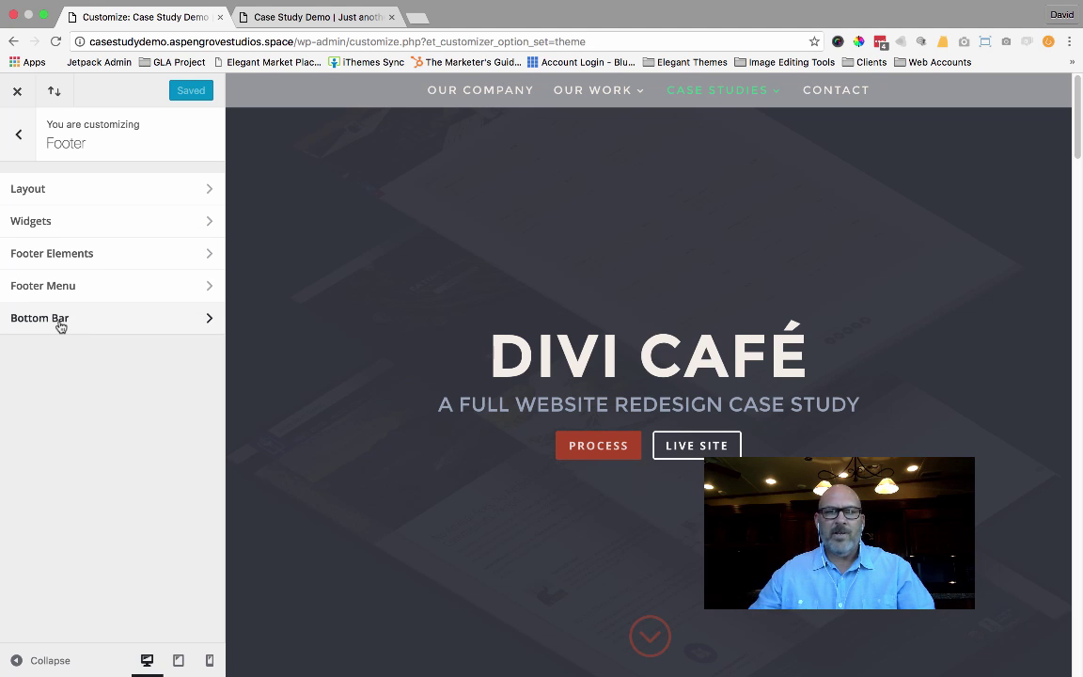
- Open the Footer Bottom Bar settings and bring the preview's footer into view
left_click(61, 325)
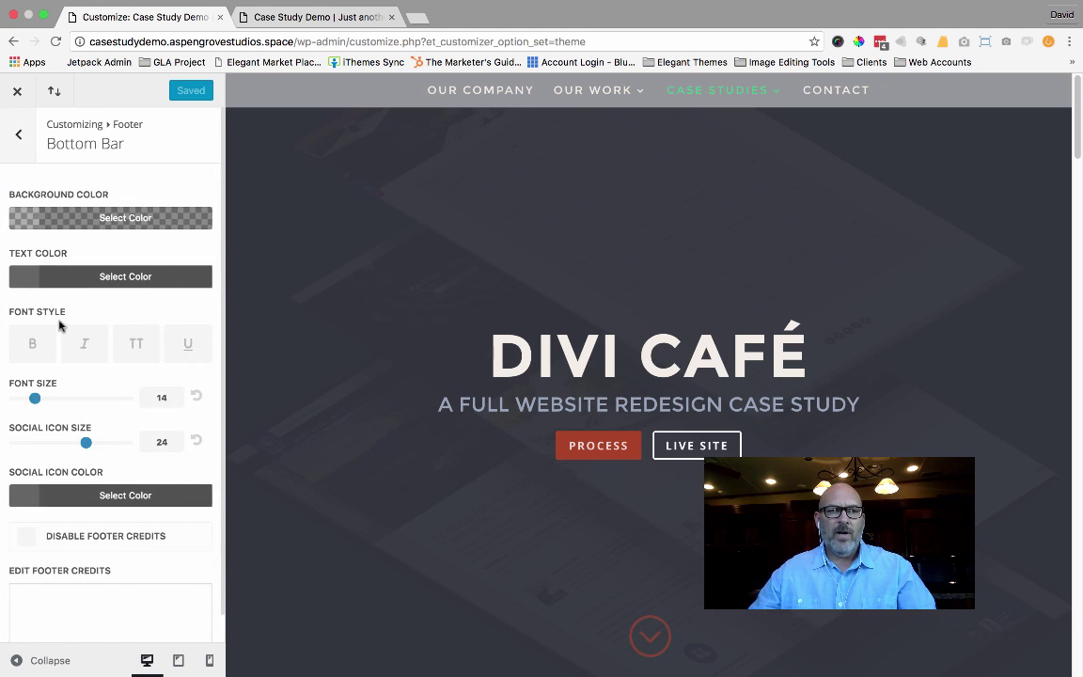
scroll(369, 407, "down", 15)
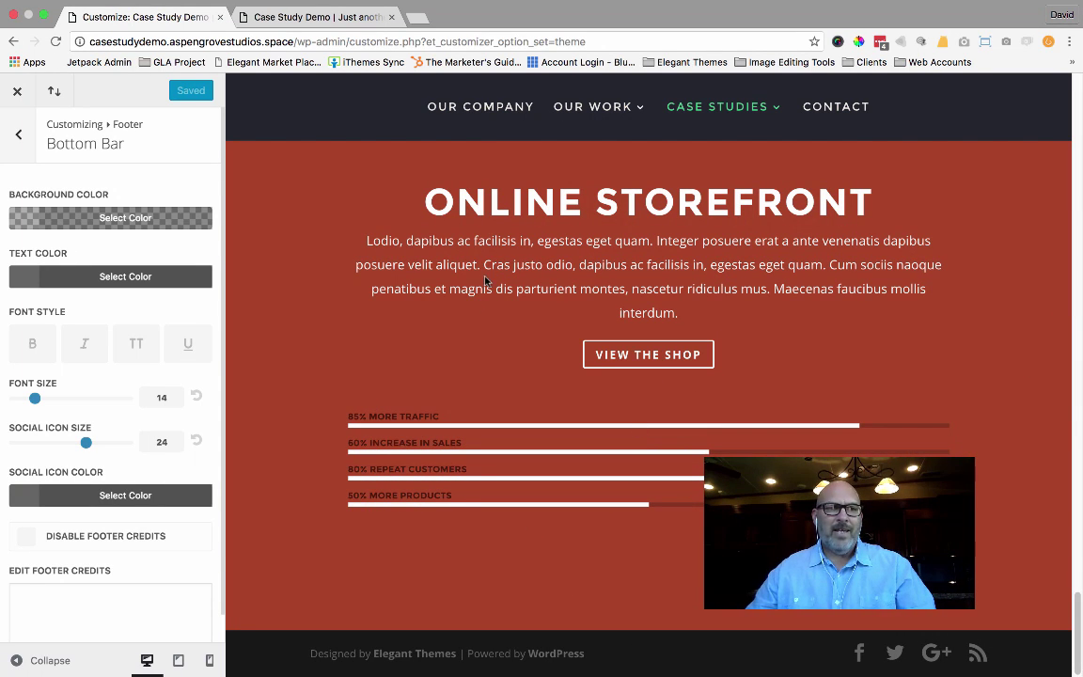
scroll(39, 198, "down", 1)
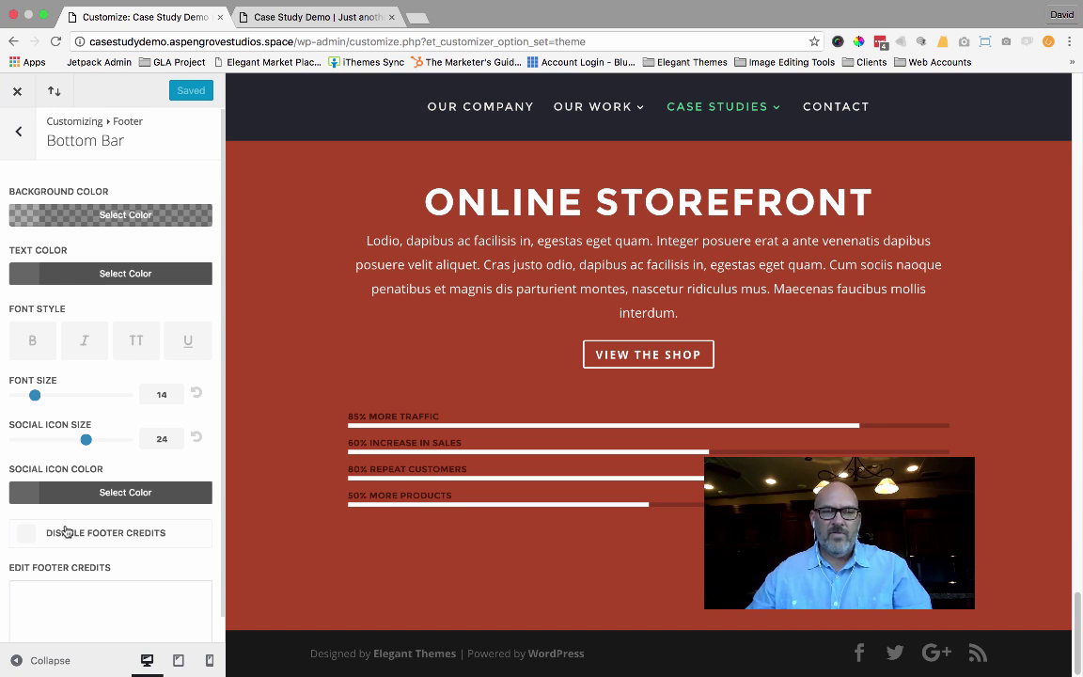
- Set the footer credits to 'My Company Copyright 2016', then disable the footer credits
left_click(61, 584)
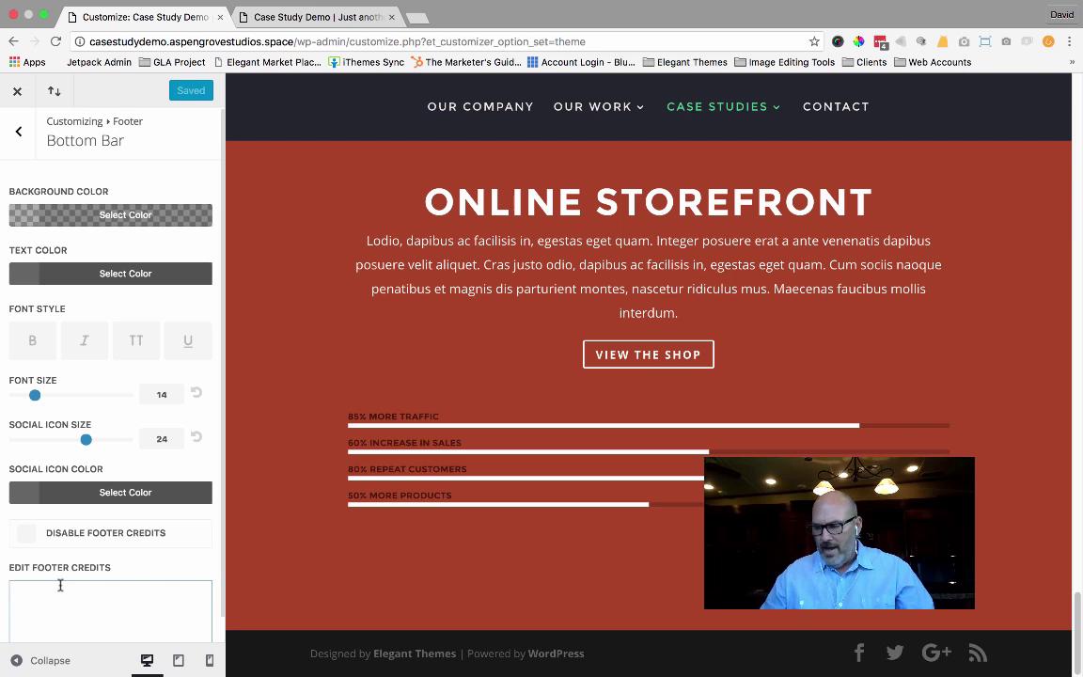
type("My")
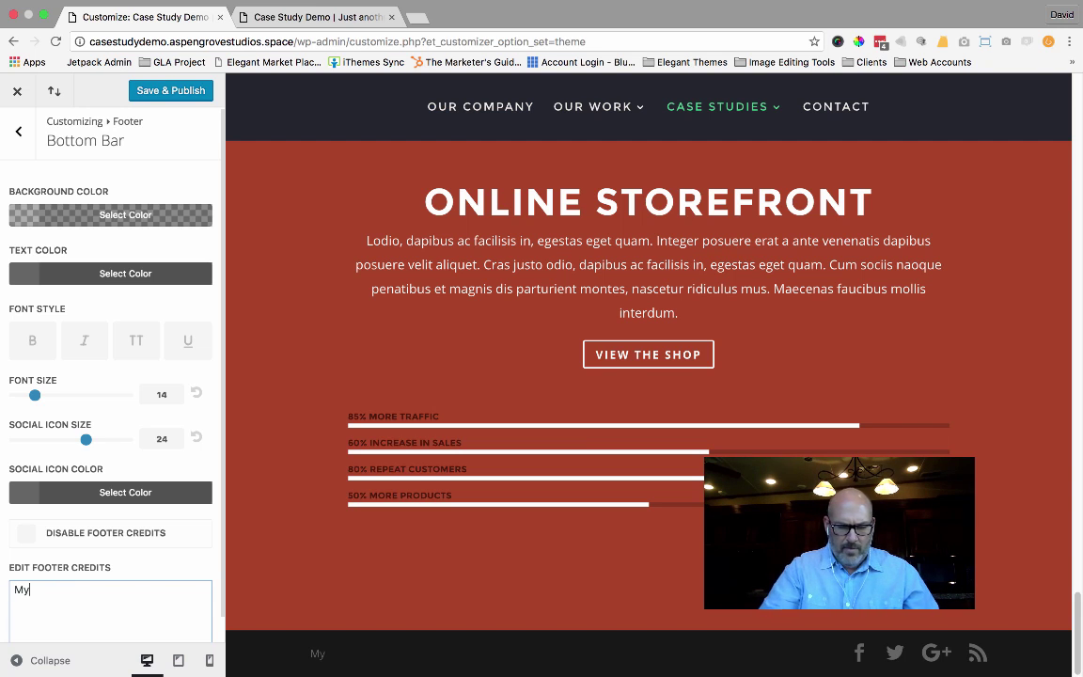
type(" Company")
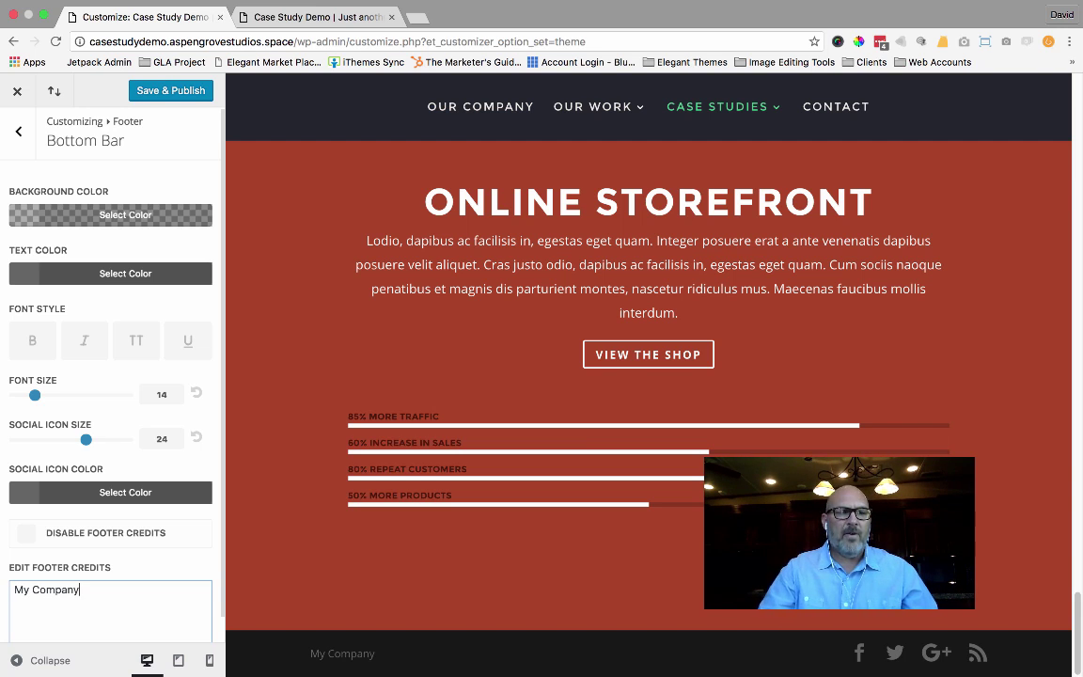
type(" Copyright 2016")
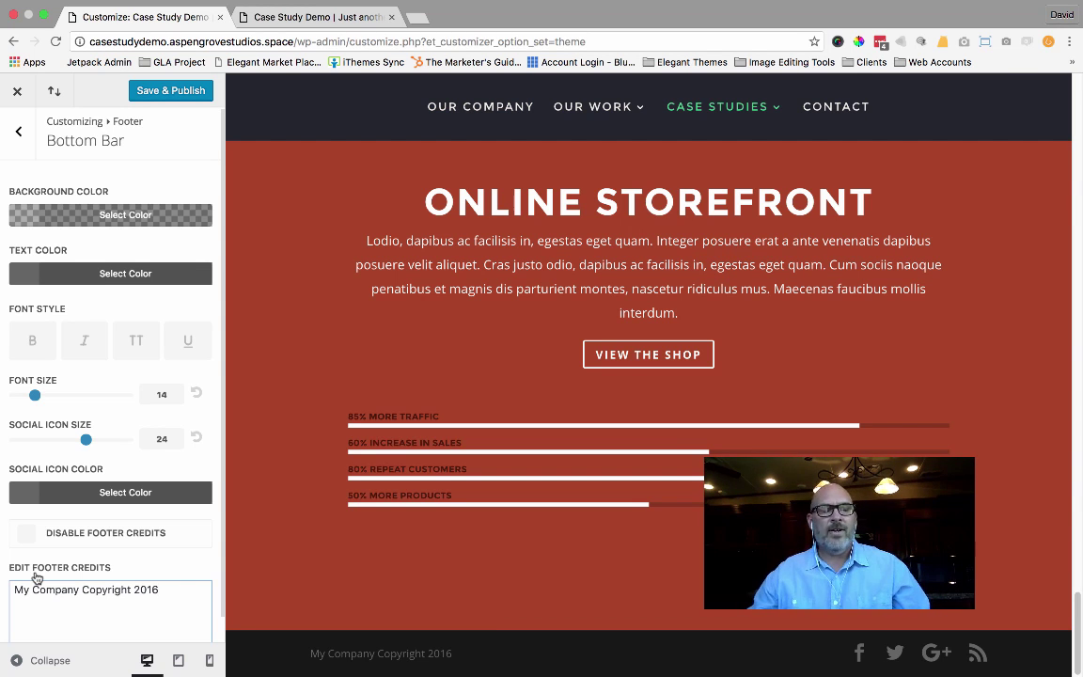
scroll(37, 576, "down", 1)
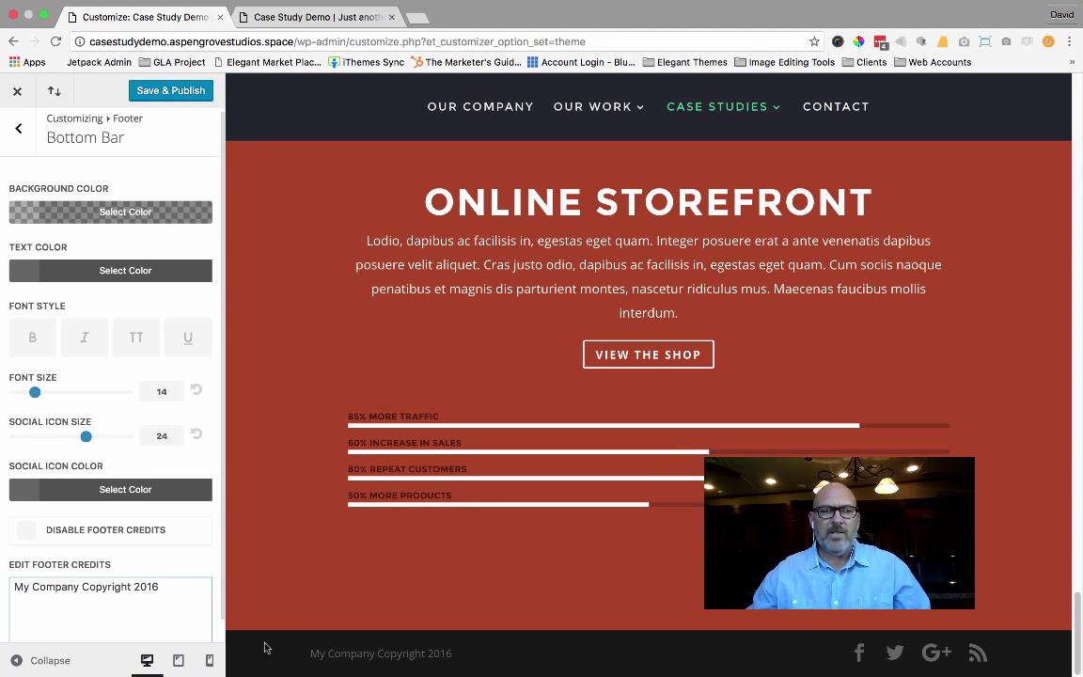
type("kjdsnfgjnkdfgjnd")
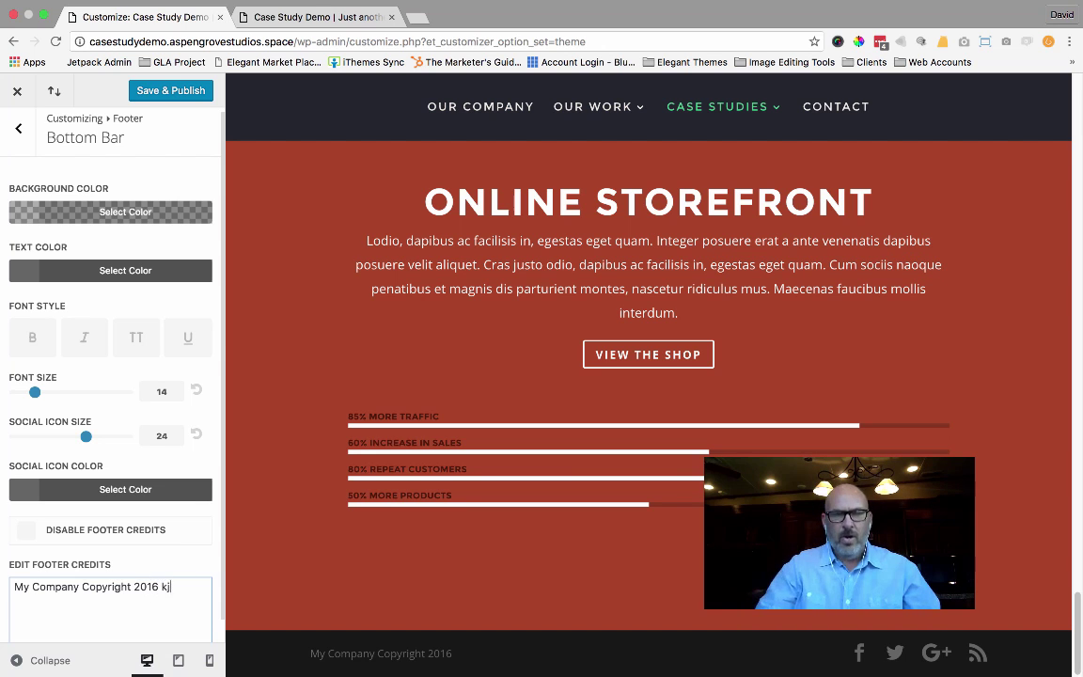
key("BackSpace")
key("BackSpace")
key("BackSpace")
key("BackSpace")
key("BackSpace")
key("BackSpace")
key("BackSpace")
key("BackSpace")
key("BackSpace")
key("BackSpace")
key("BackSpace")
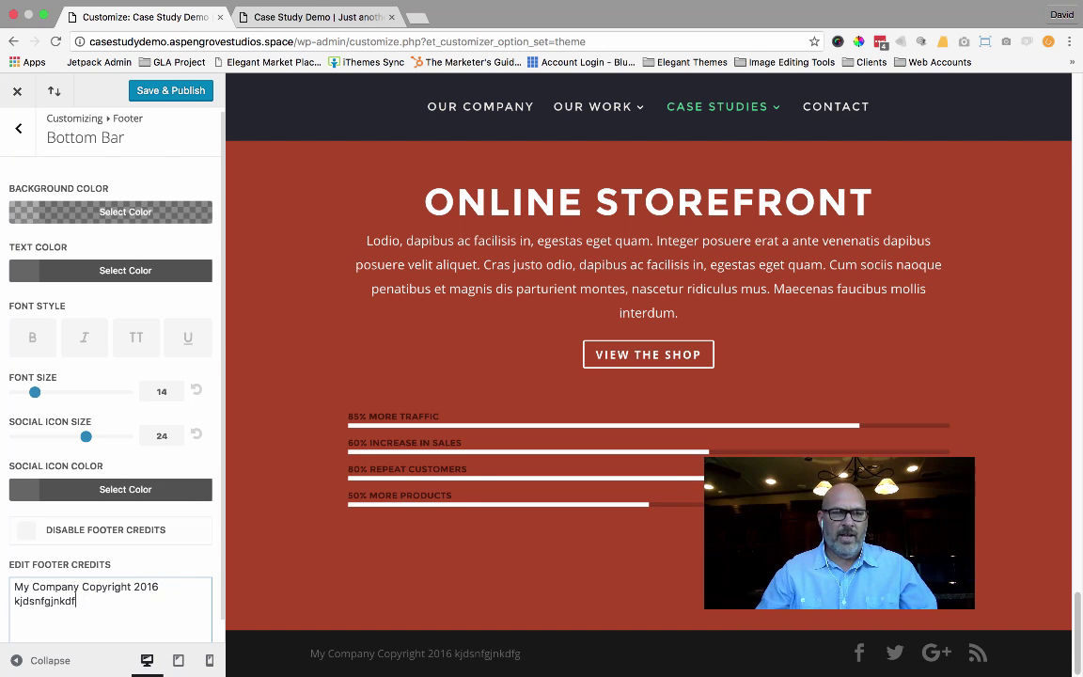
key("BackSpace")
key("BackSpace")
key("BackSpace")
key("BackSpace")
key("BackSpace")
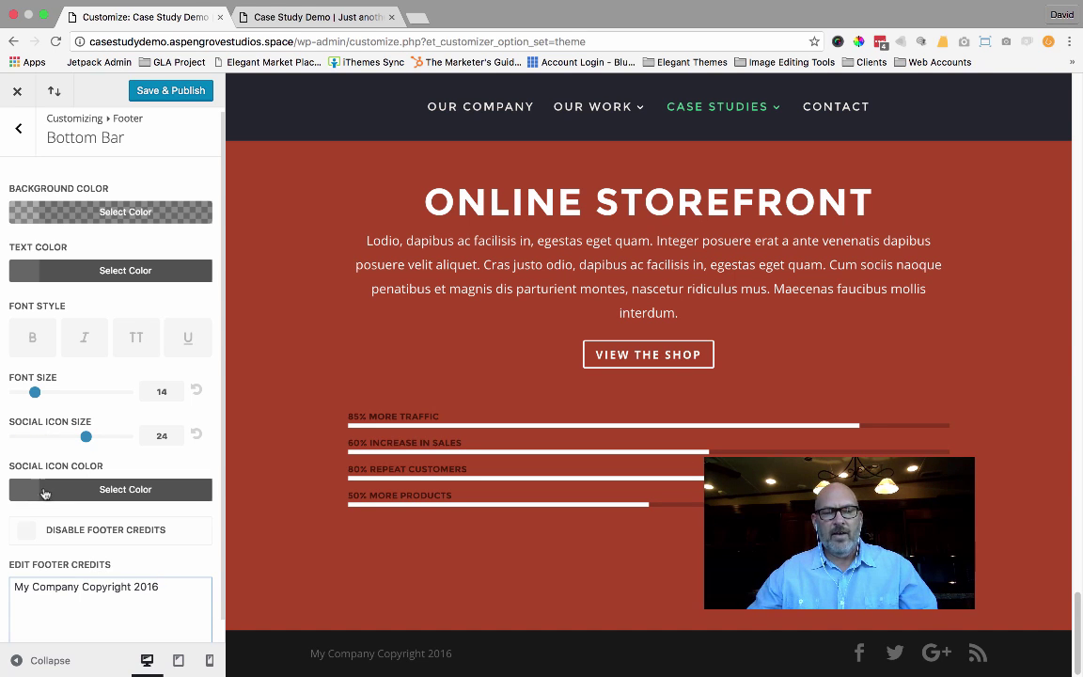
left_click(25, 529)
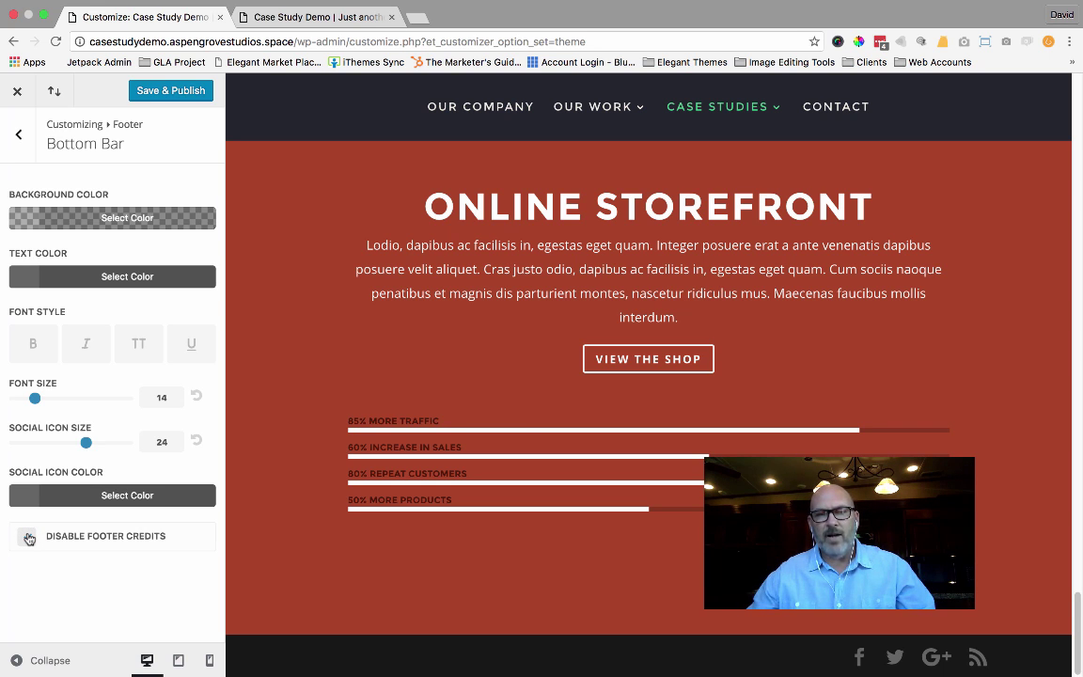
- Re-enable the footer credits and make the credit text white
left_click(28, 537)
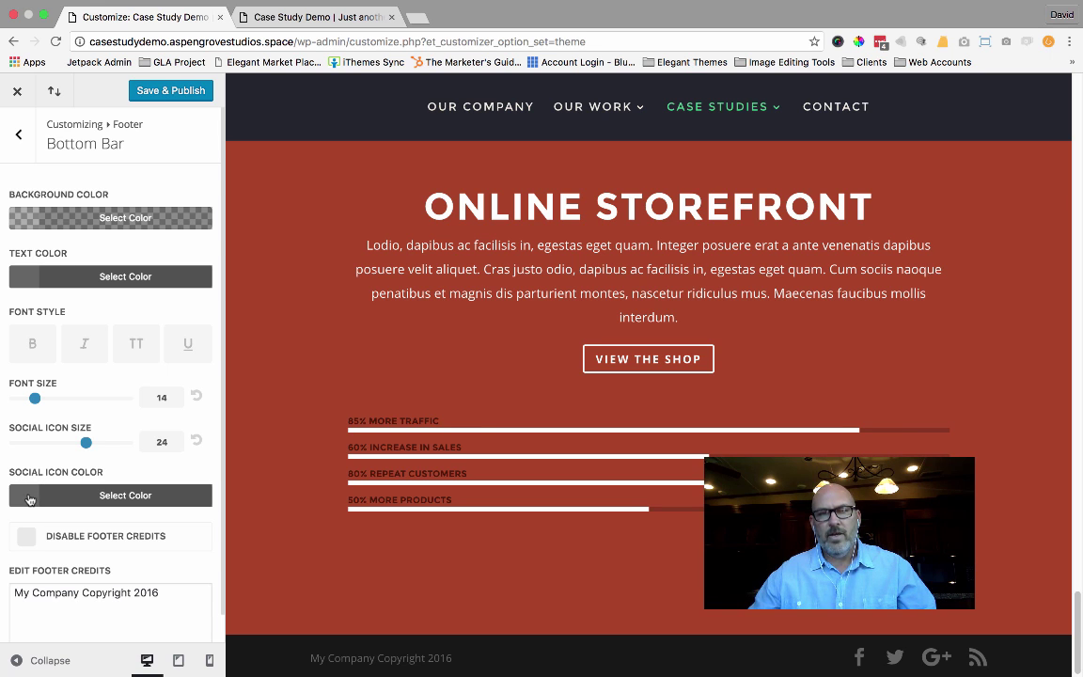
left_click(22, 276)
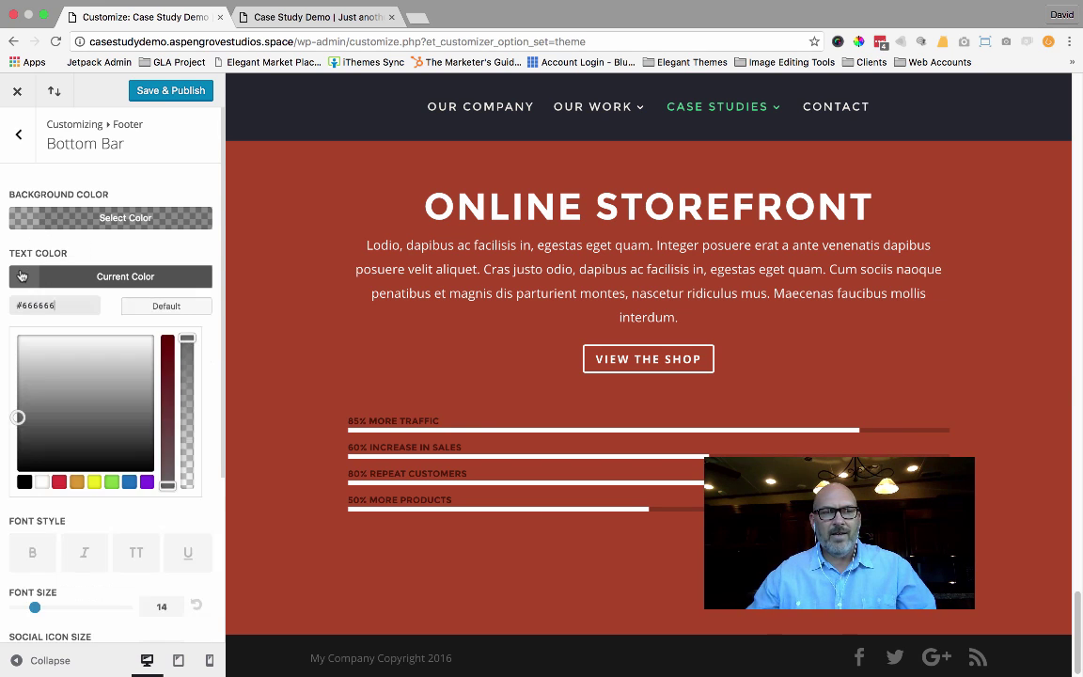
left_click(37, 482)
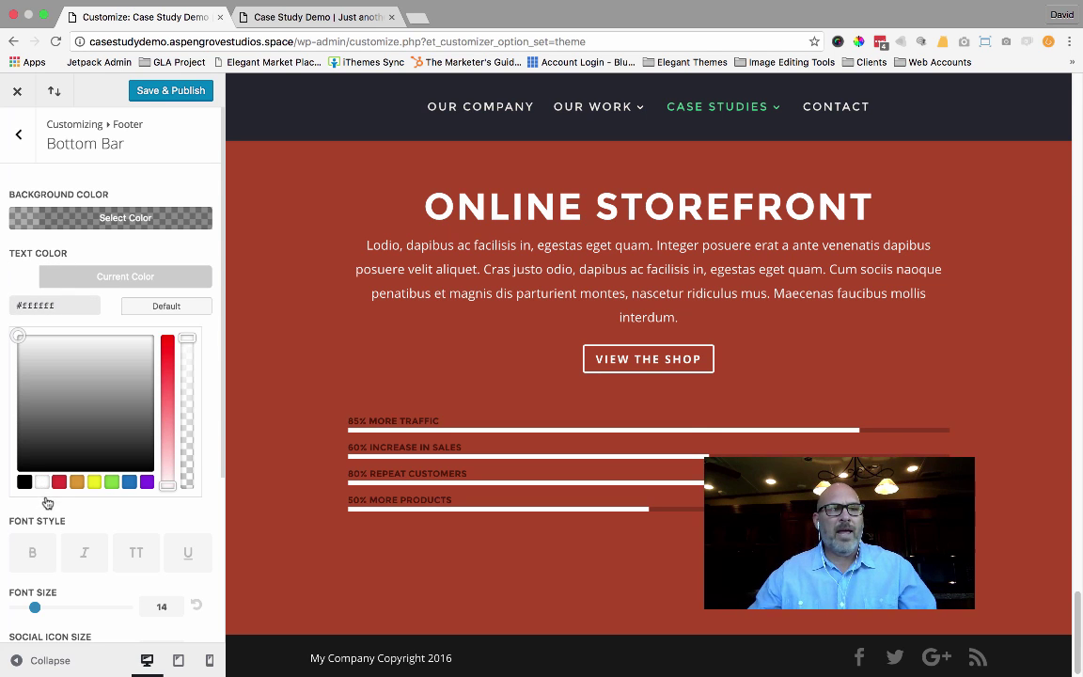
- Make the footer social icons white and shrink them to size 17
scroll(71, 519, "down", 5)
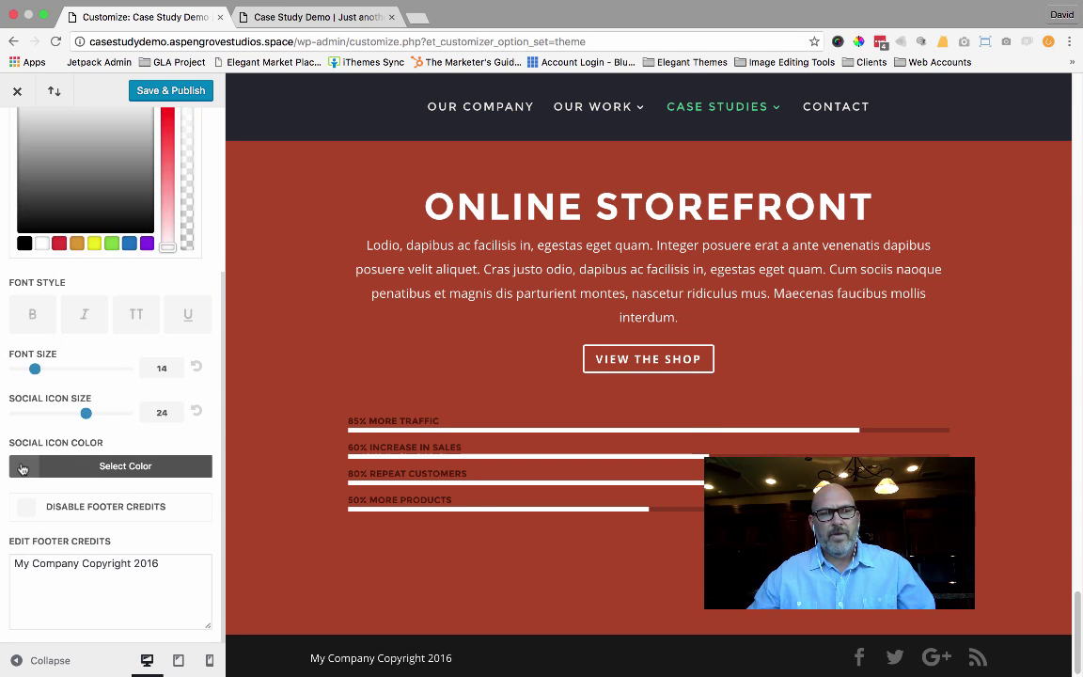
left_click(43, 465)
left_click(43, 464)
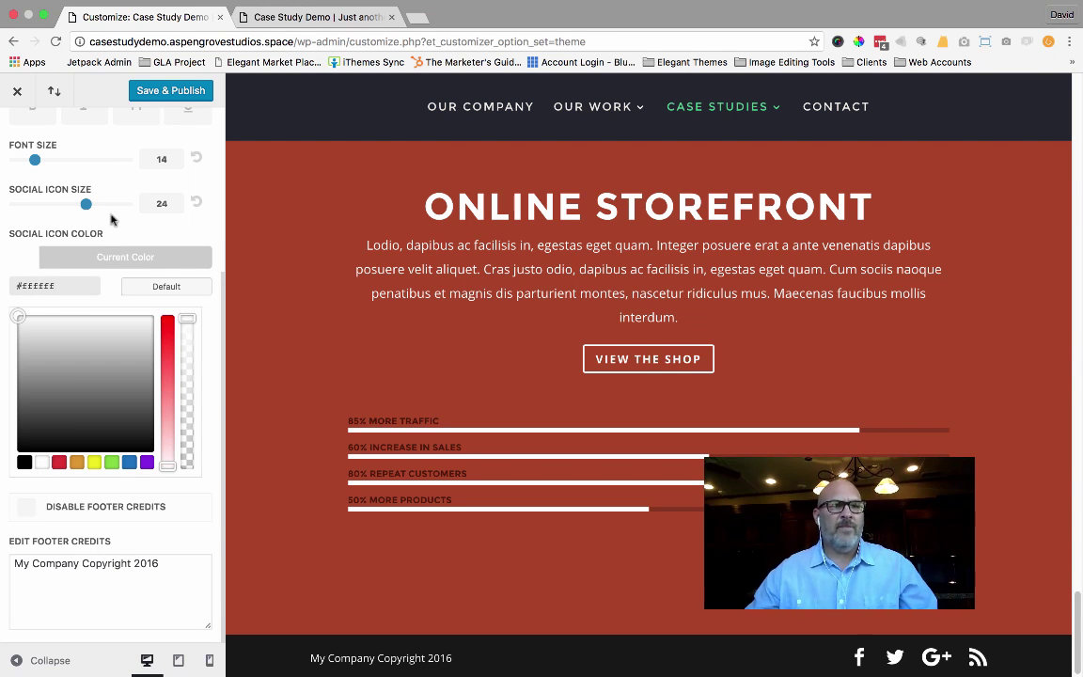
left_click_drag(87, 208, 51, 208)
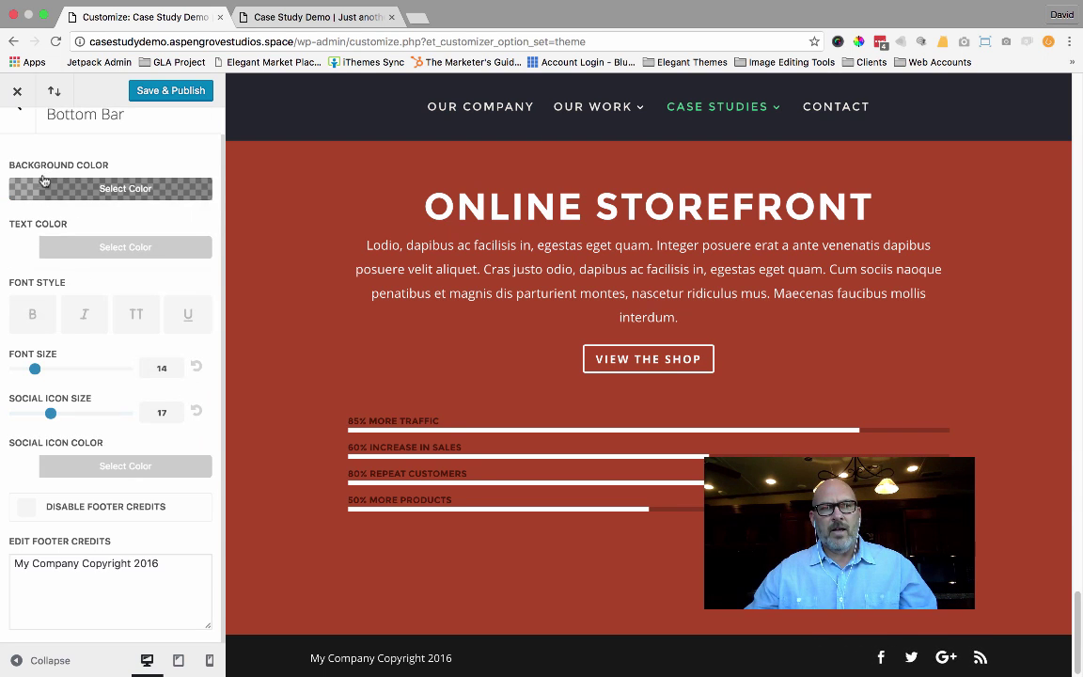
- Make the footer credit text size 19, bold, italic, underlined and uppercase
left_click_drag(38, 362, 60, 368)
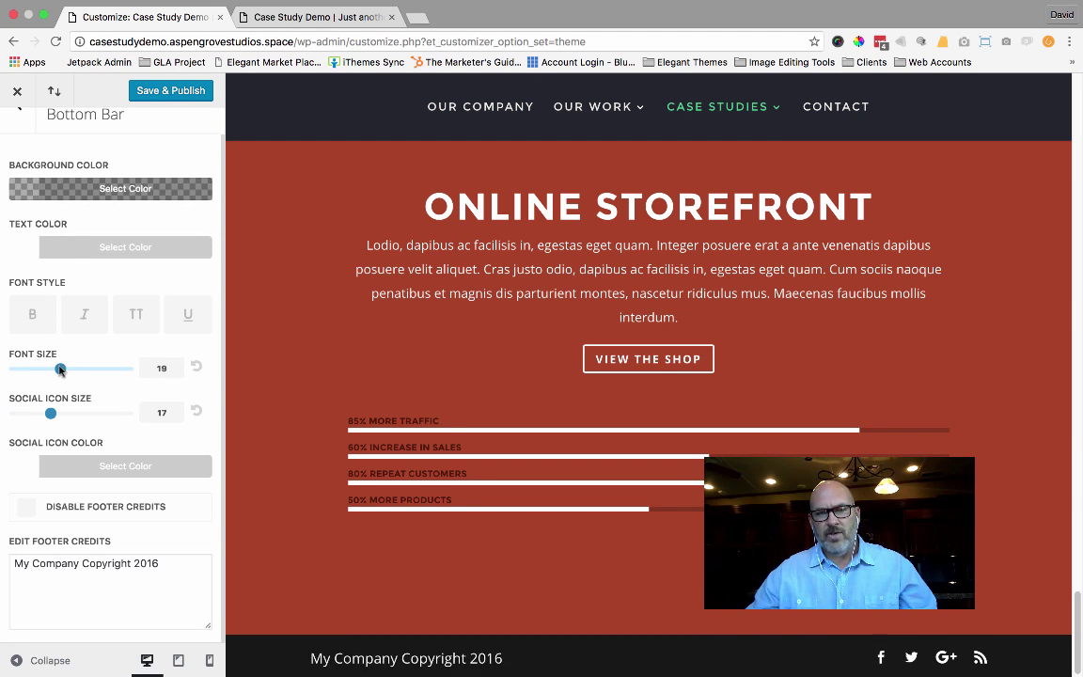
left_click(28, 311)
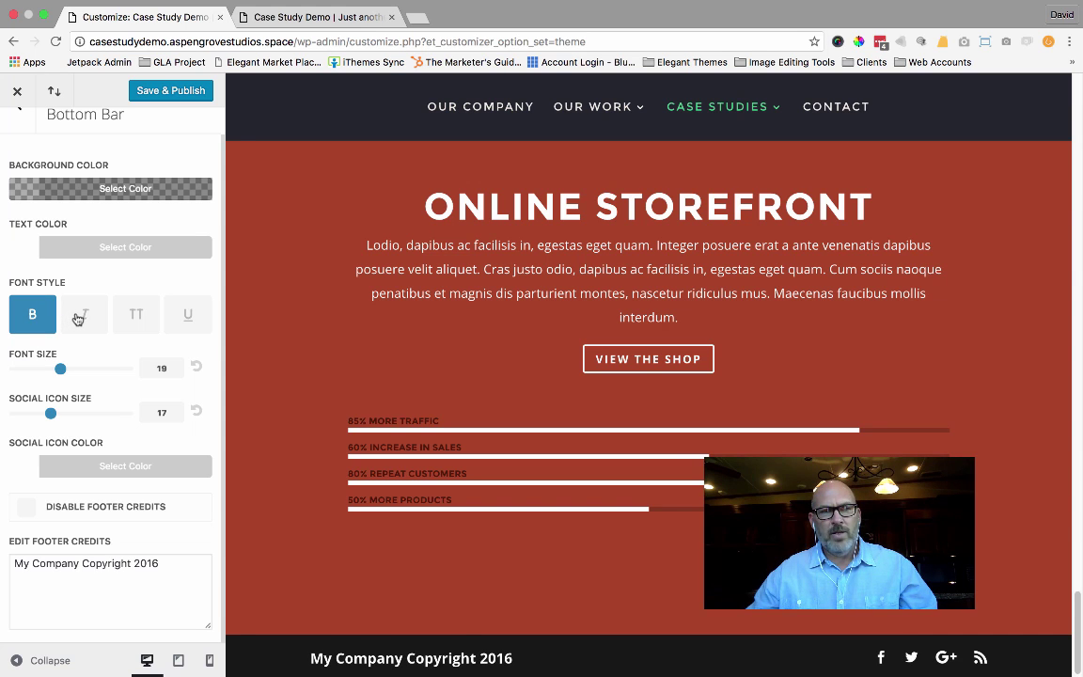
left_click(81, 314)
left_click(191, 316)
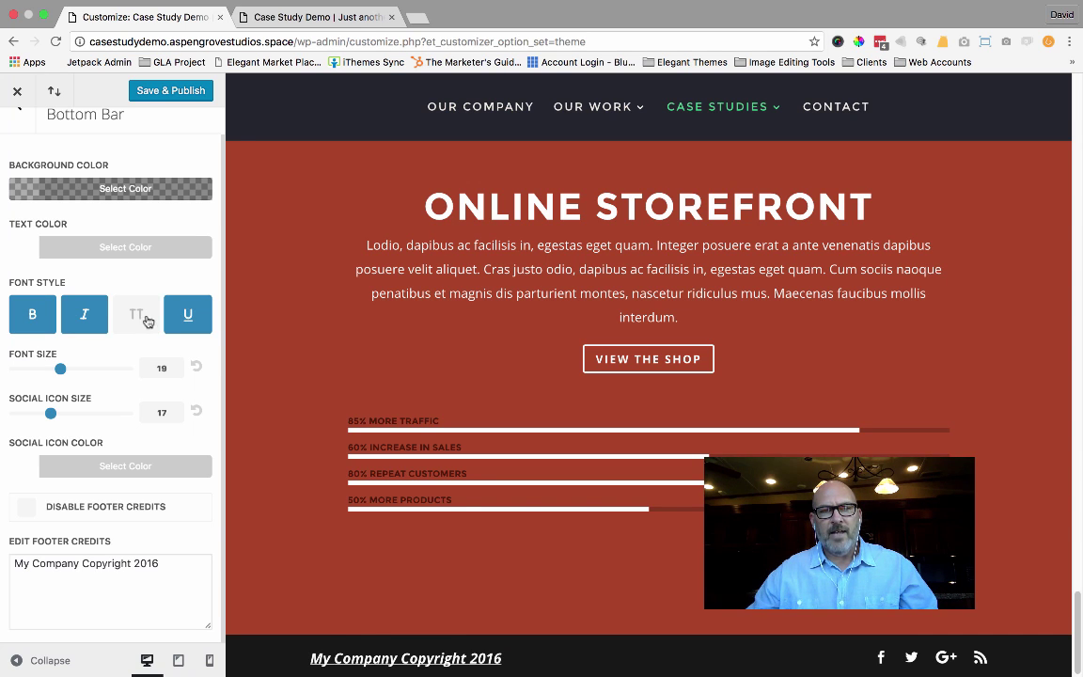
left_click(141, 317)
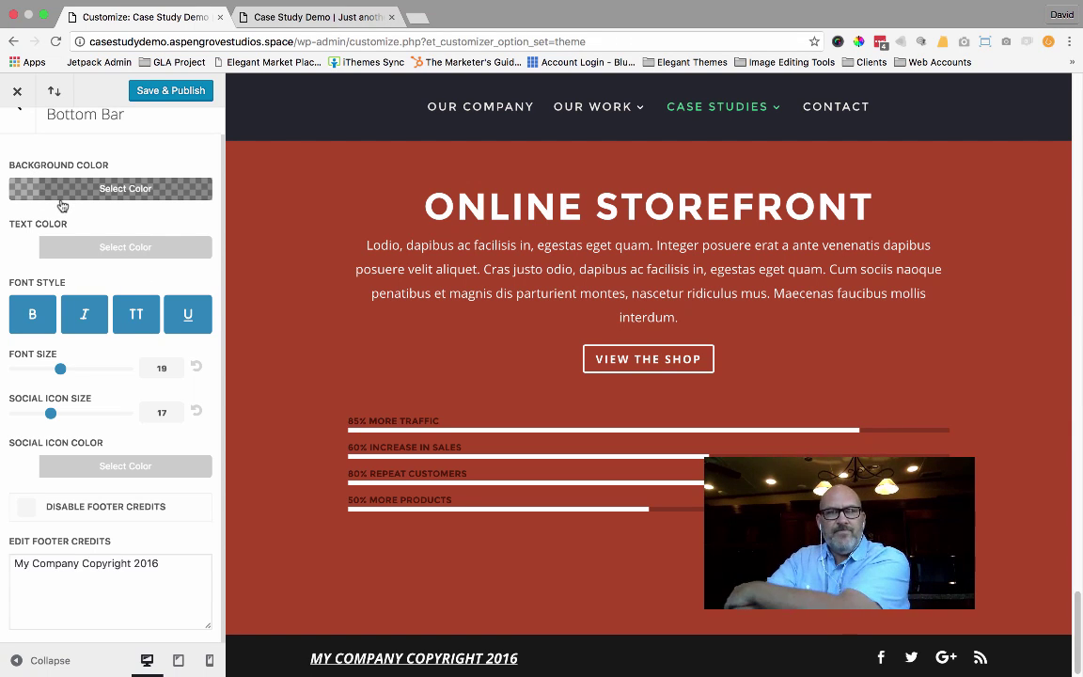
- Give the bottom bar a fully opaque #dd0000 red background and save and publish
left_click(28, 192)
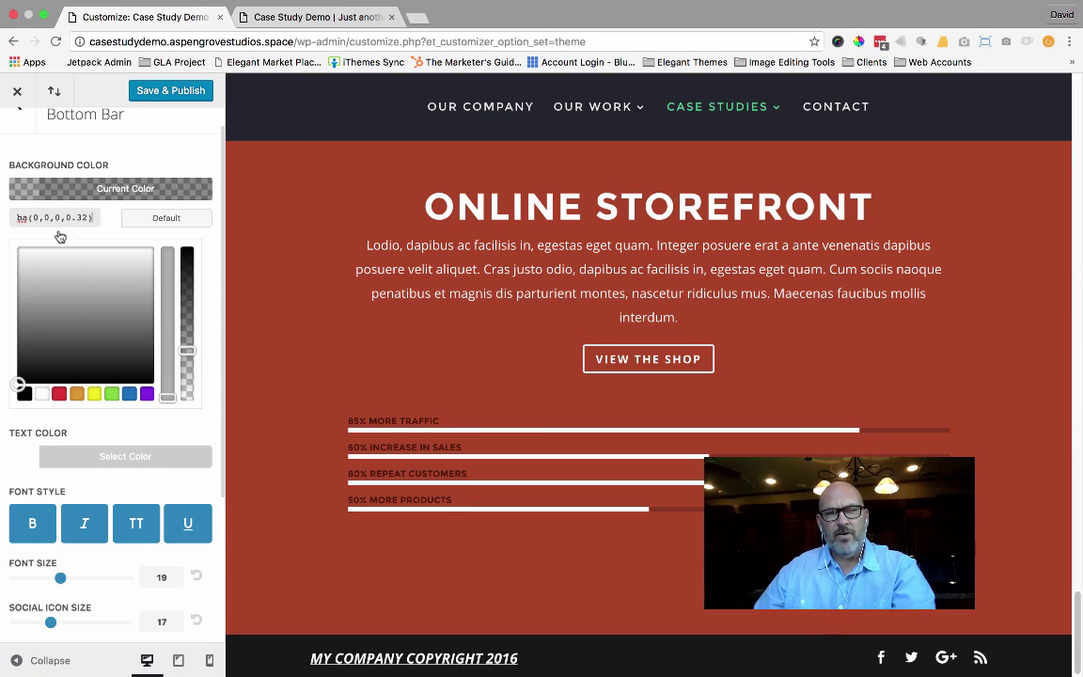
left_click(58, 395)
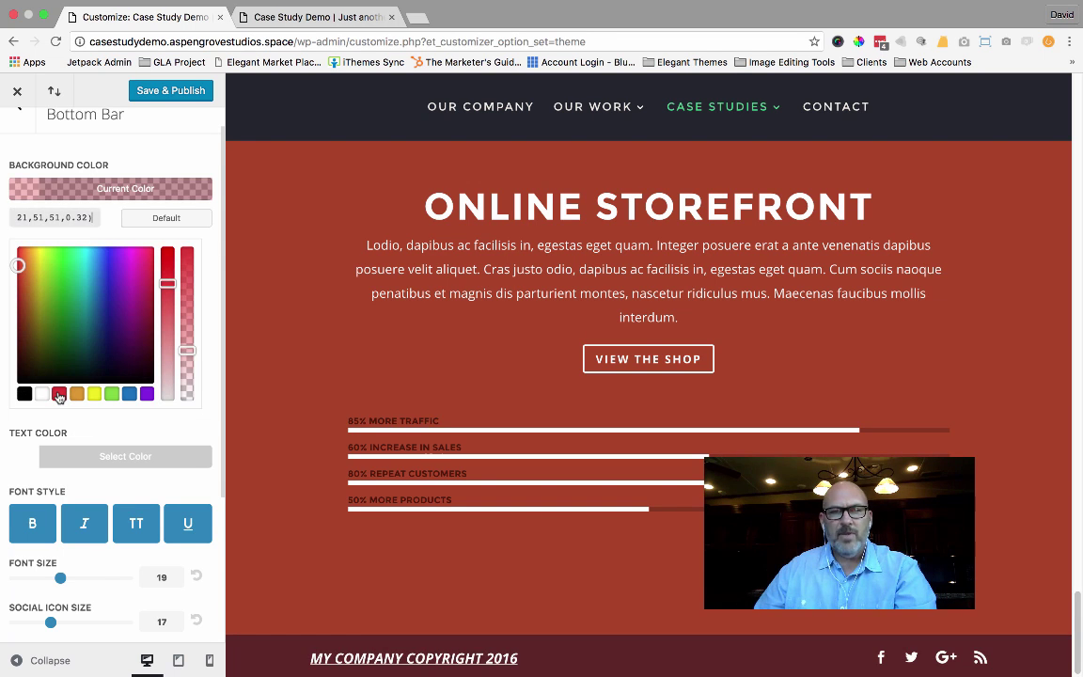
left_click(188, 352)
left_click_drag(188, 351, 188, 386)
left_click(187, 254)
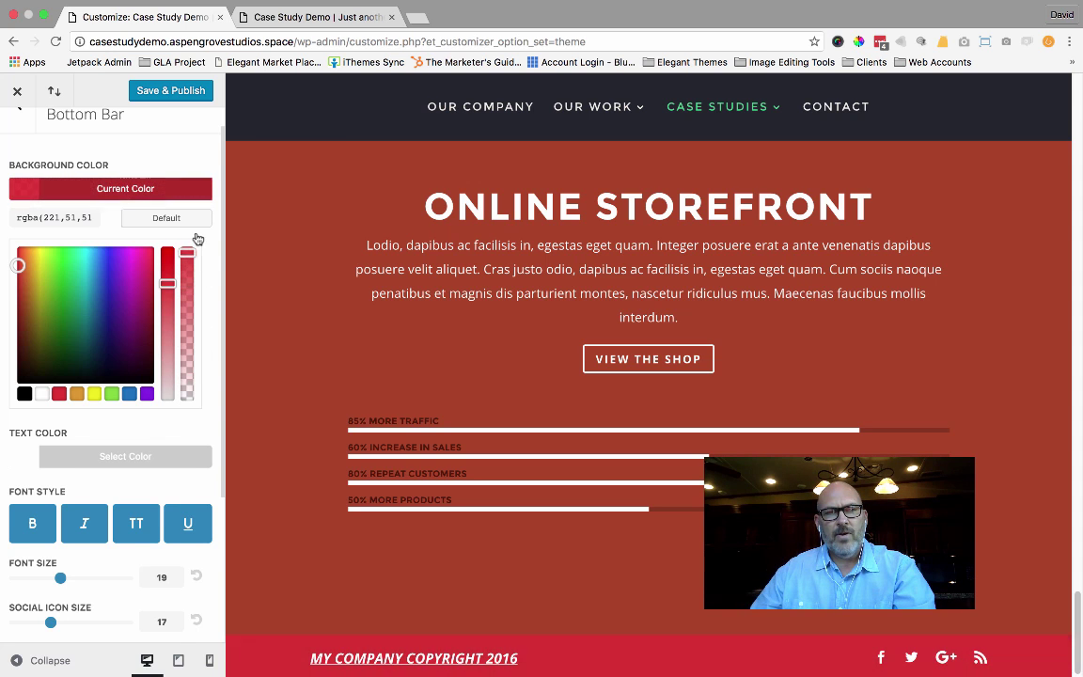
left_click_drag(168, 287, 172, 249)
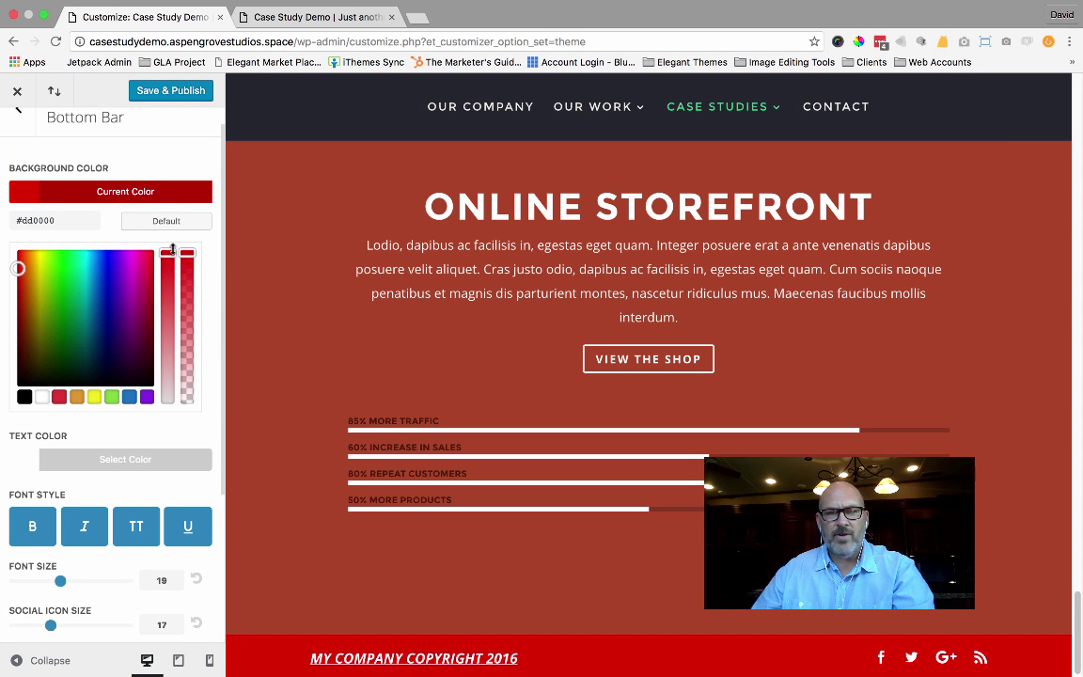
left_click(166, 90)
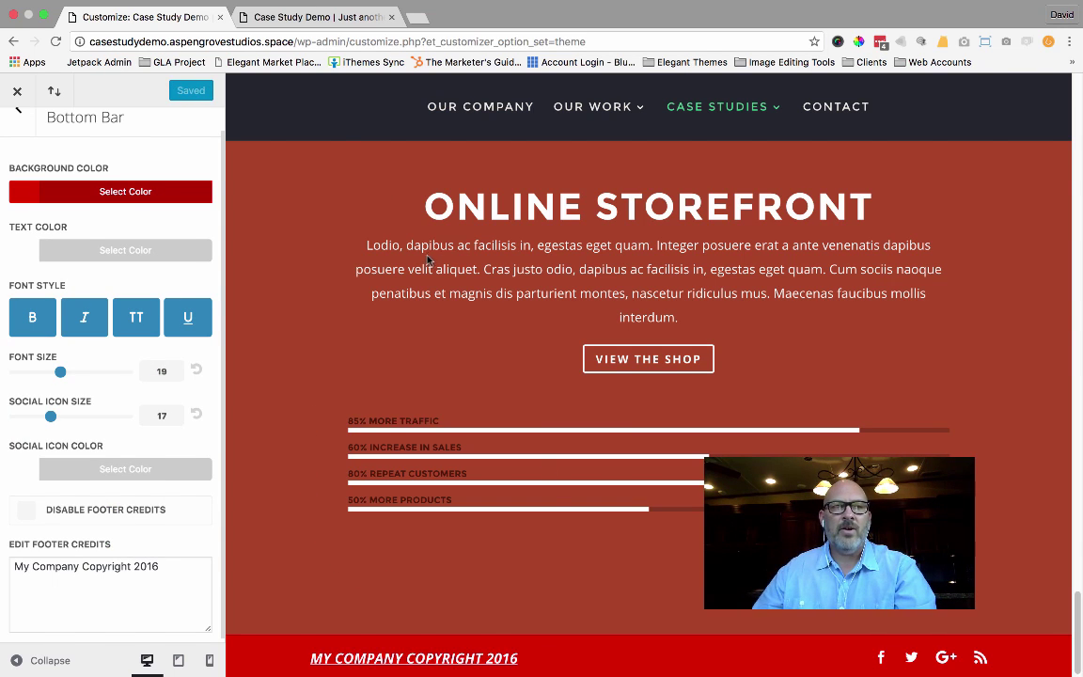
- Reload the live site to view the red footer, then return to the customizer tab
left_click(287, 18)
left_click(55, 42)
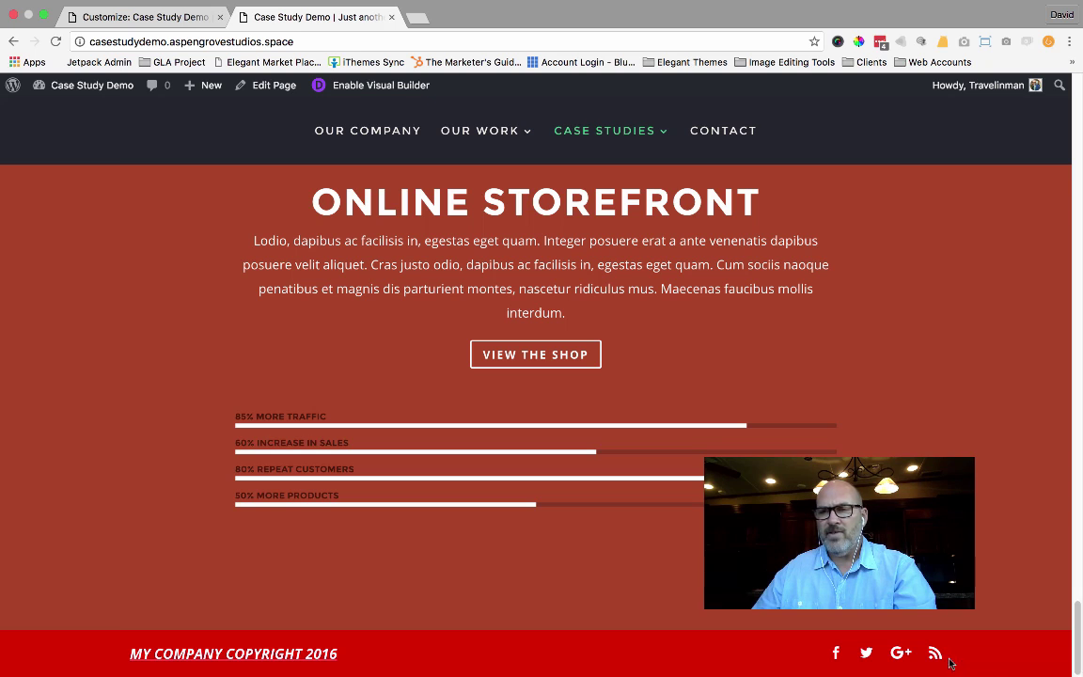
mouse_move(243, 672)
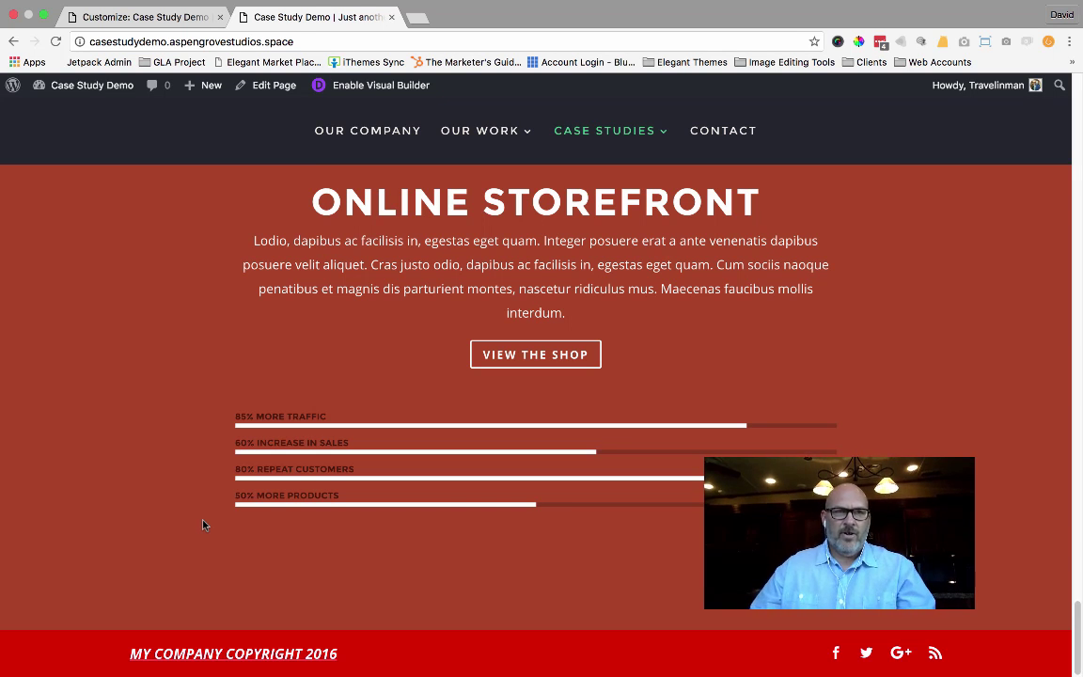
mouse_move(165, 4)
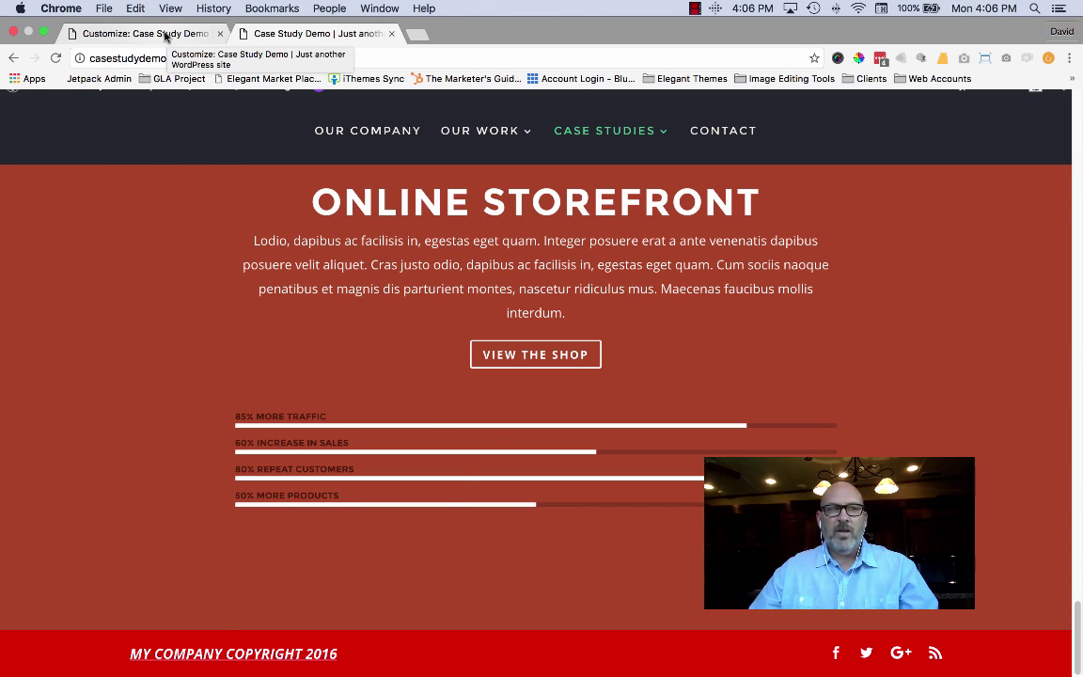
left_click(165, 35)
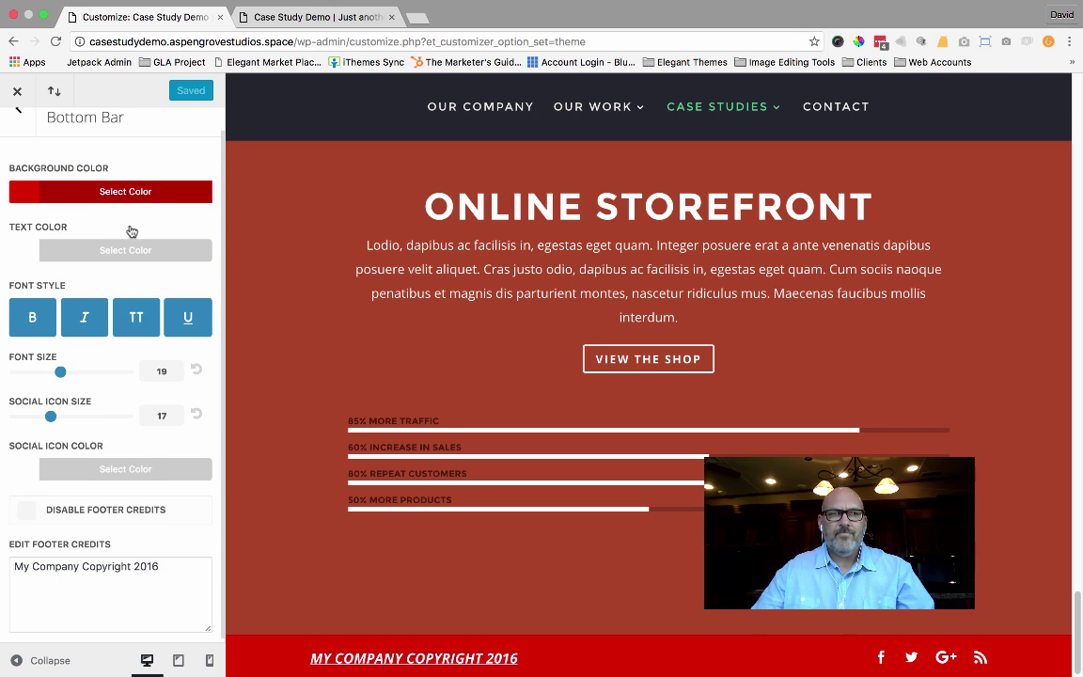
- Open the bottom bar background colour options
left_click(115, 188)
- Reset the bottom bar background and the social icon colour to their defaults
left_click(190, 229)
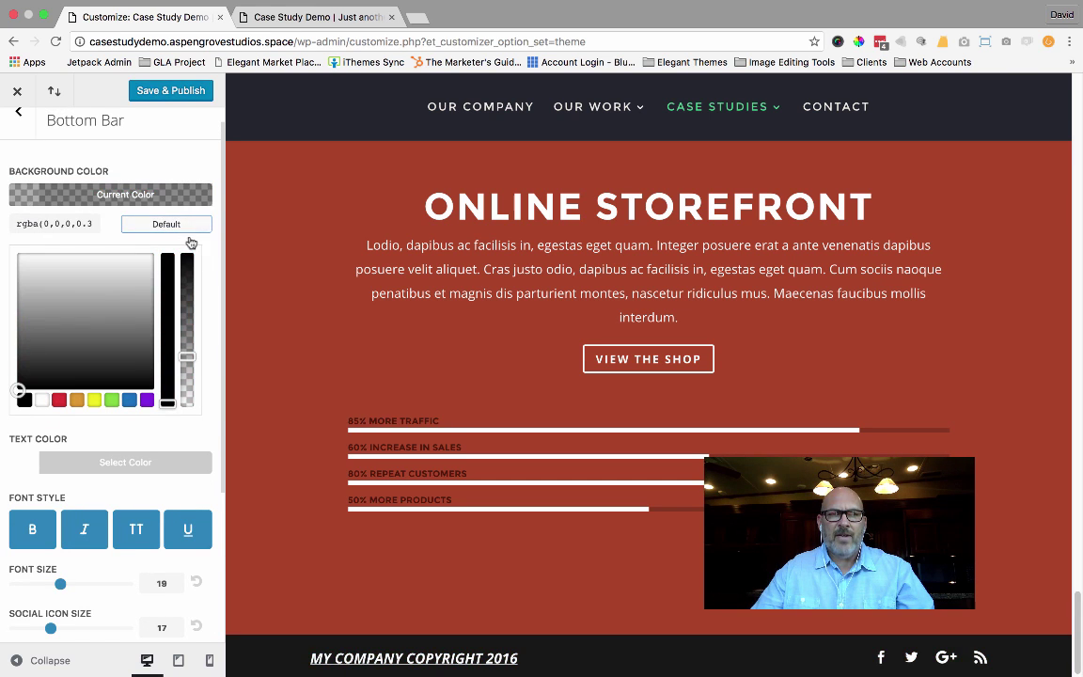
left_click(148, 437)
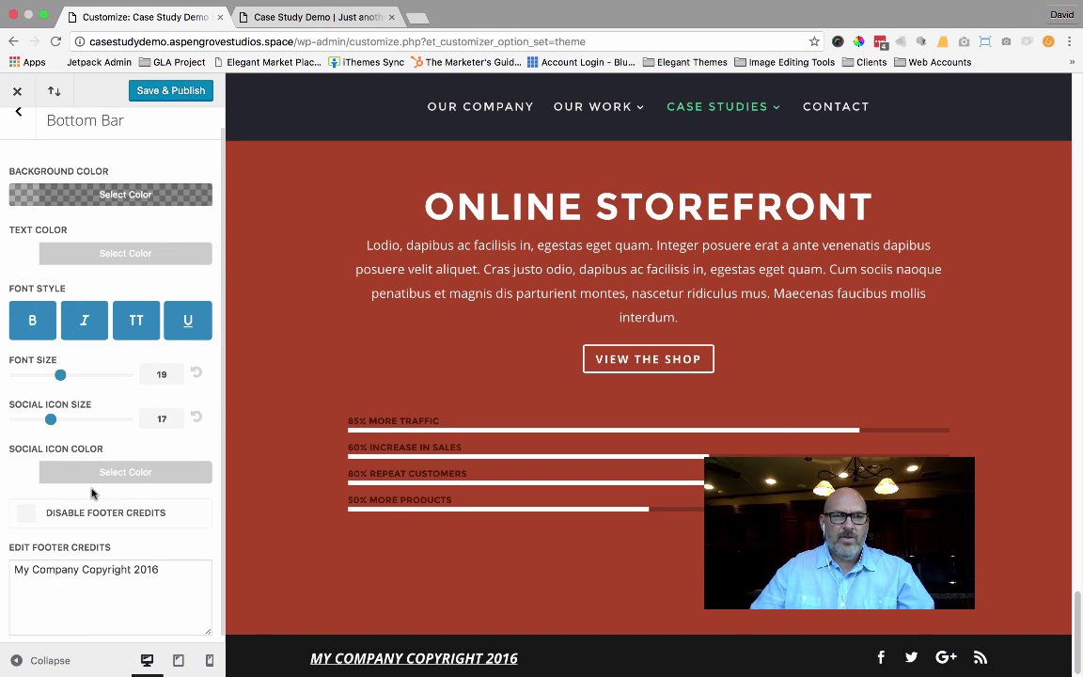
left_click(153, 473)
left_click(164, 501)
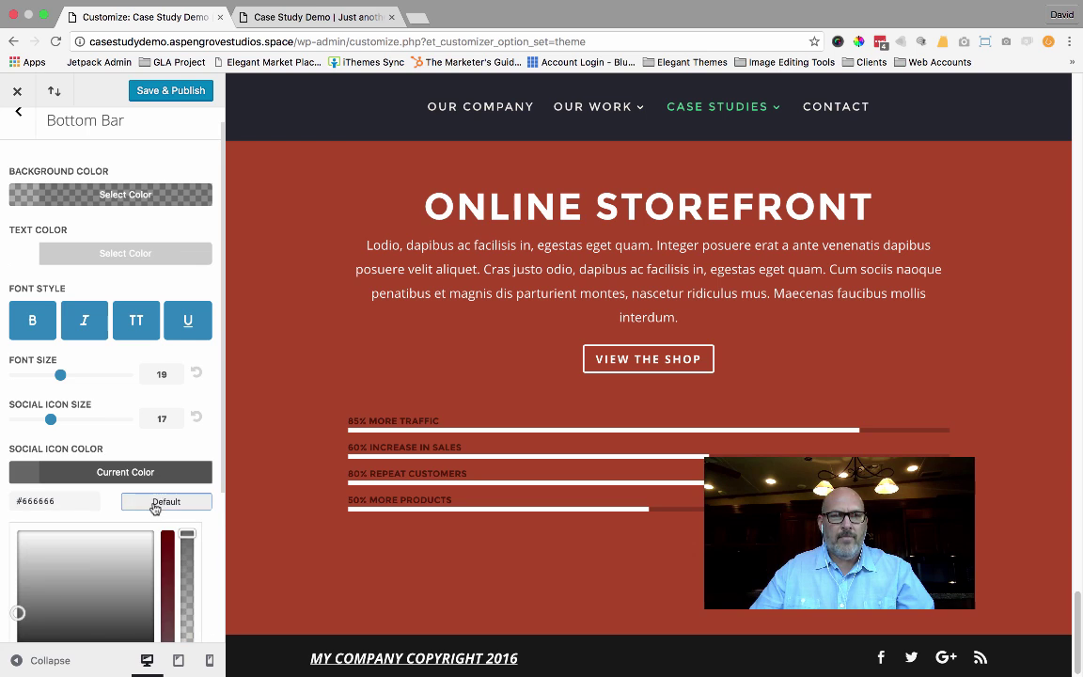
- Remove bold, italic, uppercase and underline; reset font size to 14 and icon size to 24
left_click(44, 320)
left_click(82, 320)
left_click(137, 320)
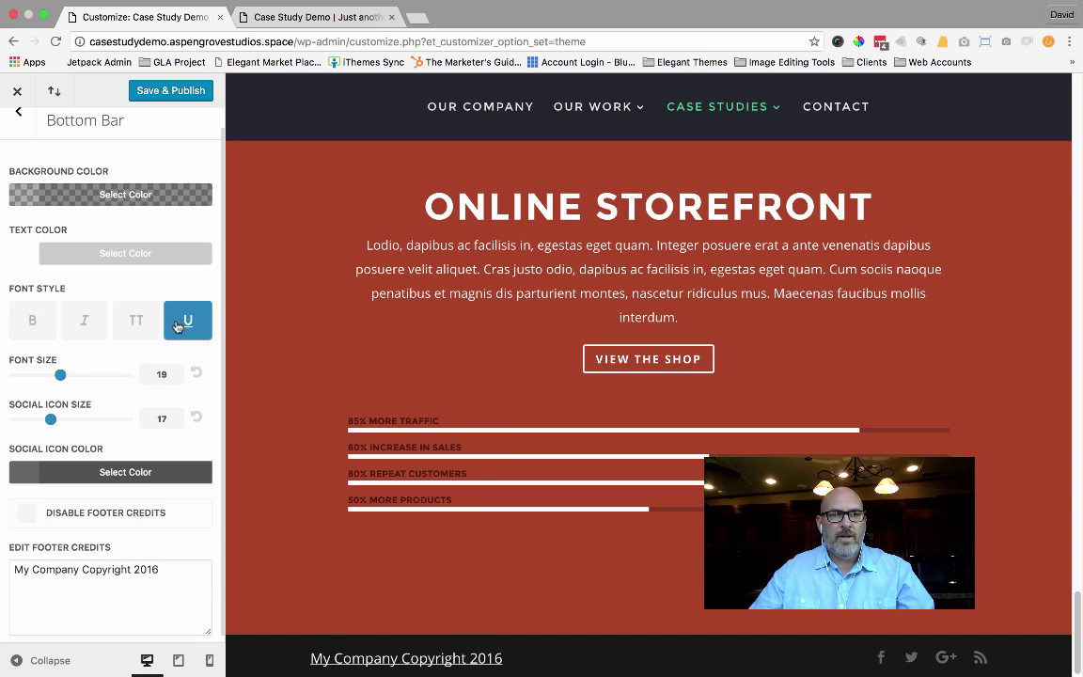
left_click(176, 325)
left_click(198, 375)
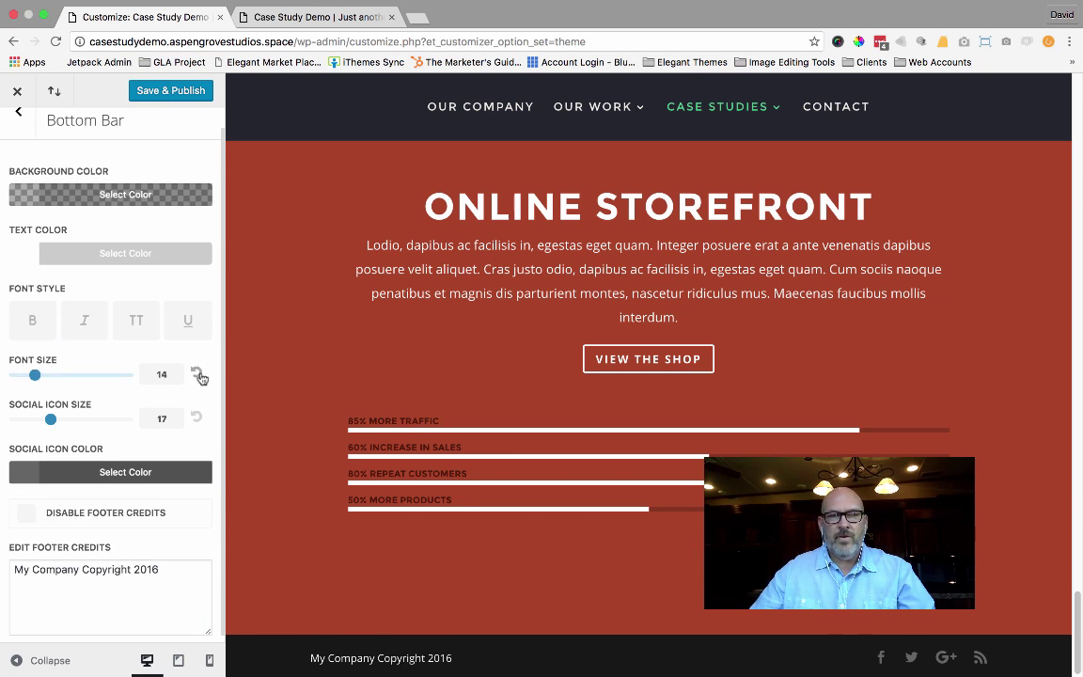
left_click(197, 418)
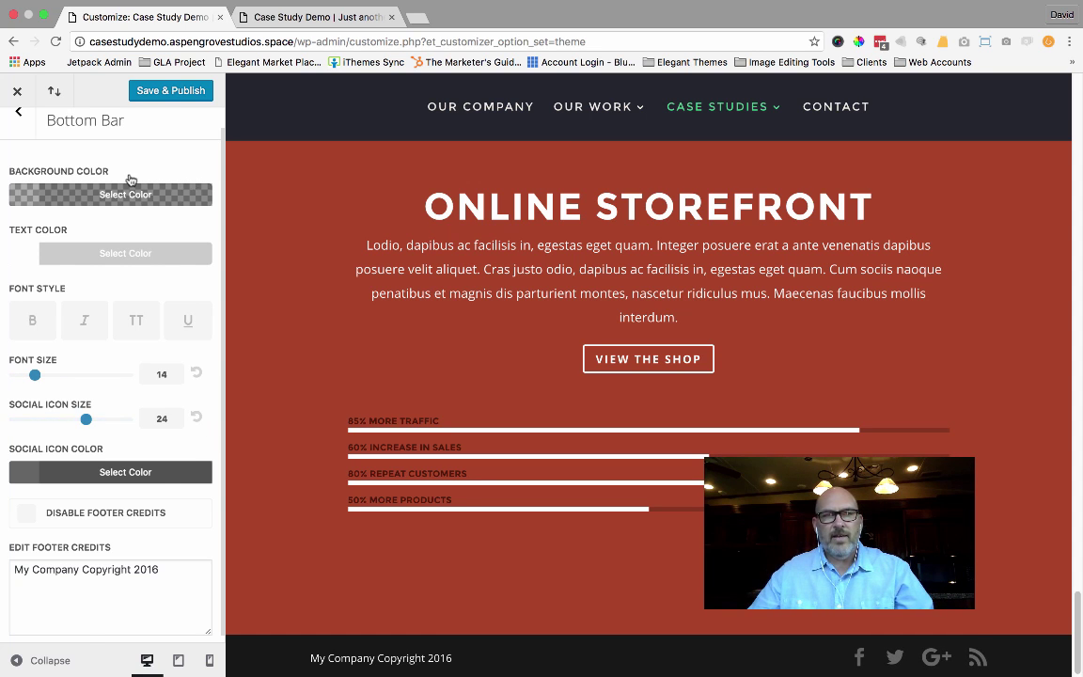
- Reset the social icon colour to its default
left_click(77, 190)
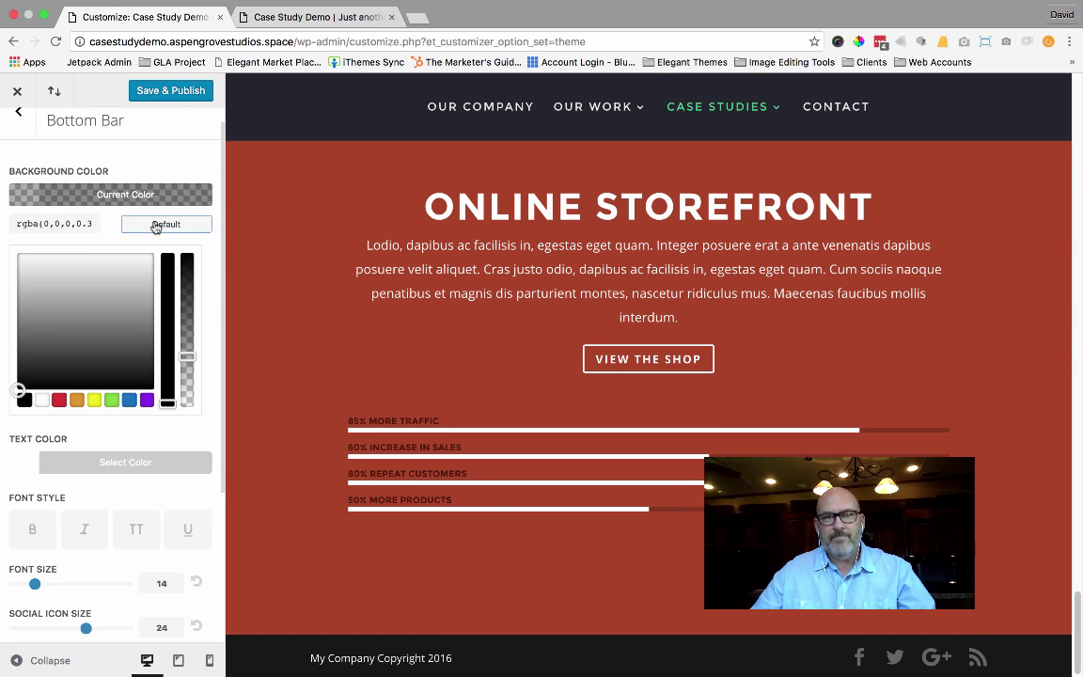
scroll(165, 444, "down", 3)
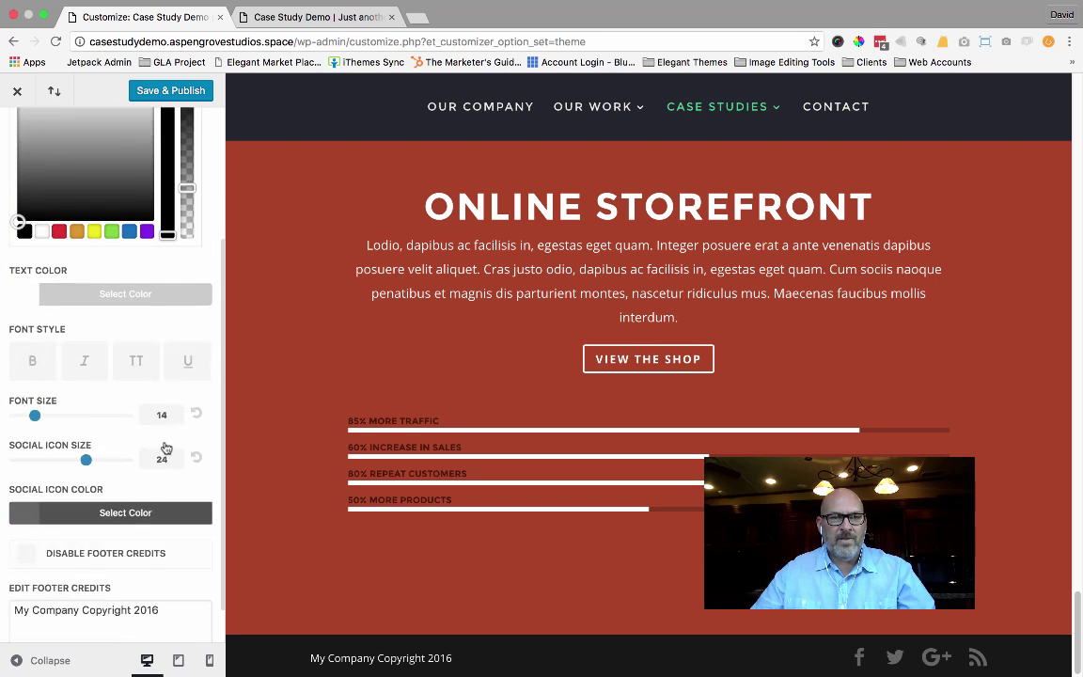
scroll(165, 448, "down", 1)
left_click(43, 466)
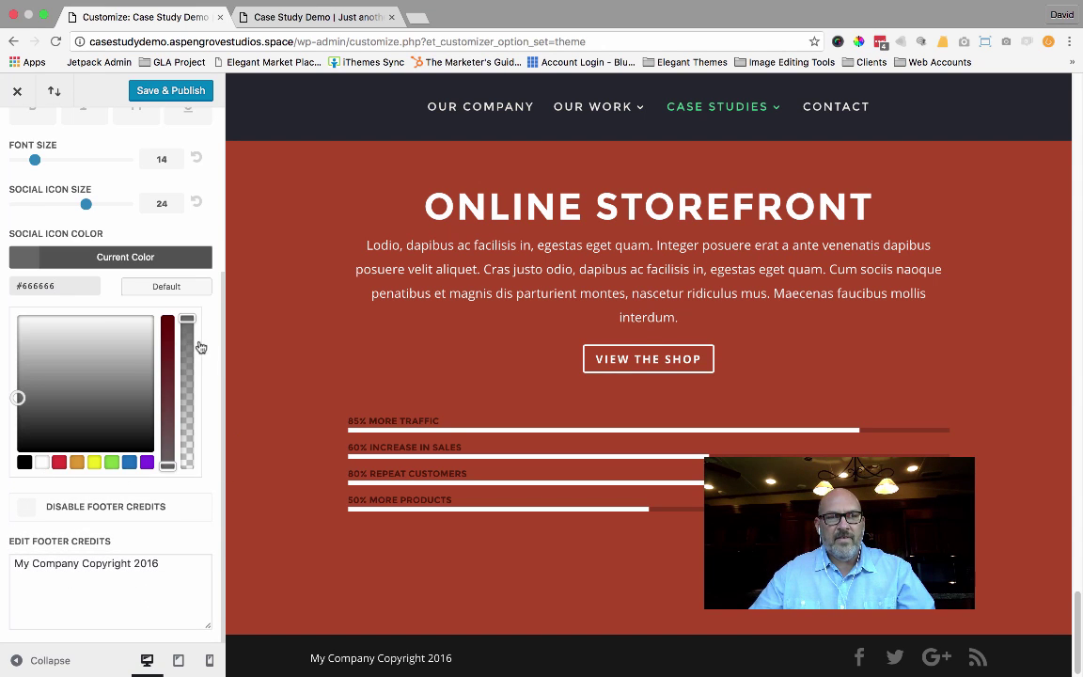
left_click(167, 285)
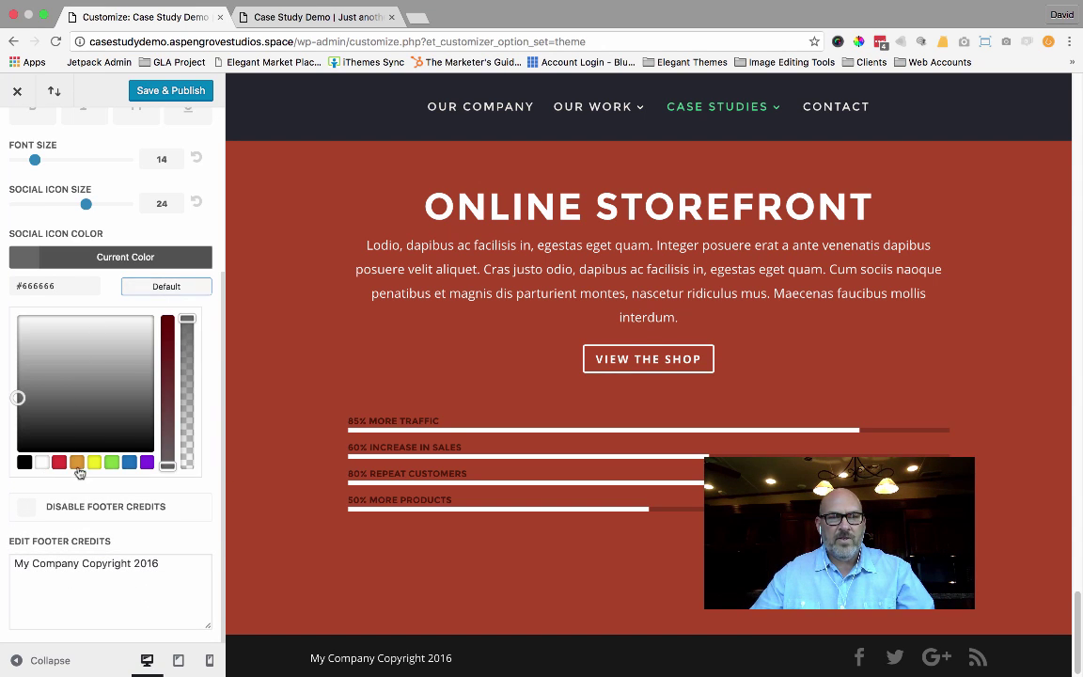
- Clear the old footer credits text and reset the bottom bar text colour to default
triple_click(78, 566)
key("BackSpace")
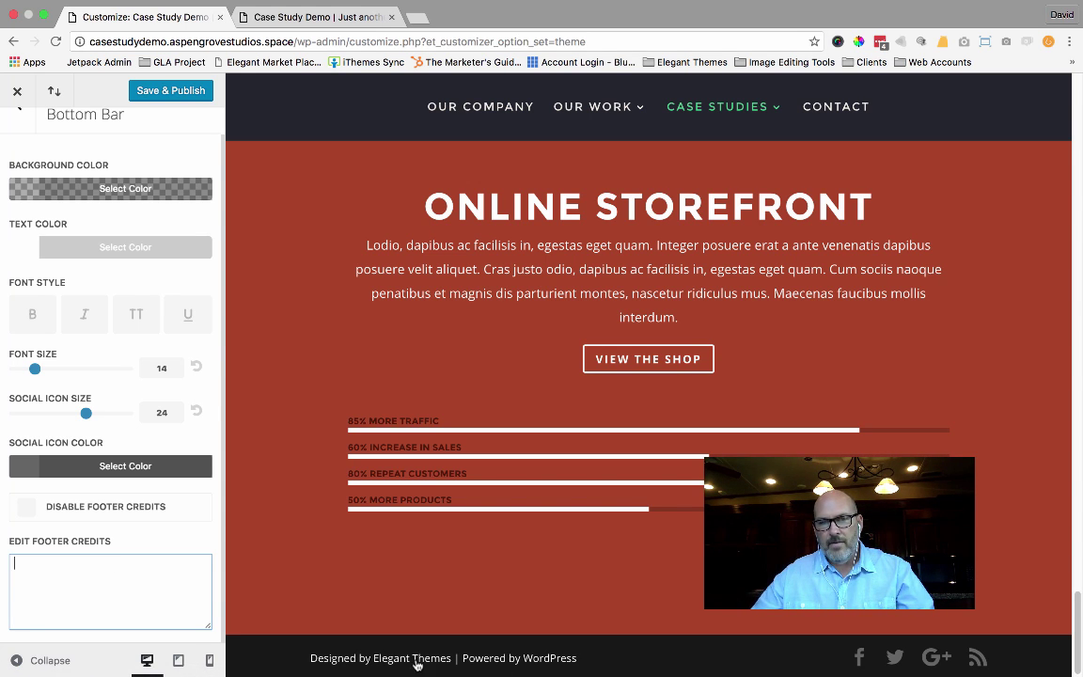
left_click(21, 245)
left_click(151, 277)
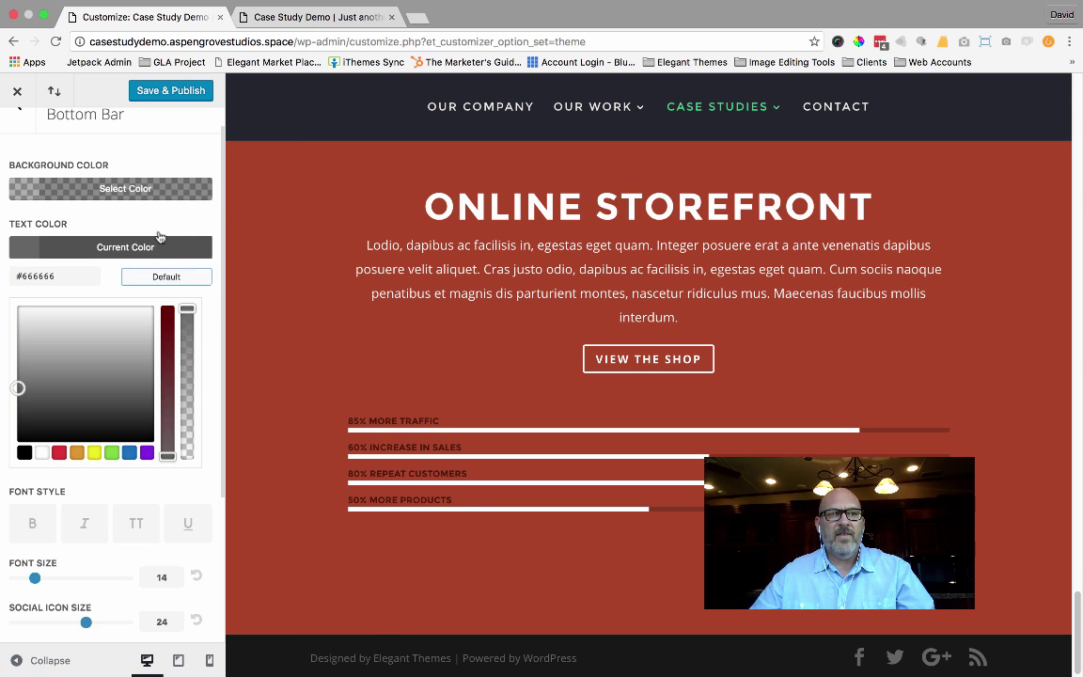
- Save and publish the reset footer settings and exit to the Dashboard
left_click(143, 203)
left_click(165, 91)
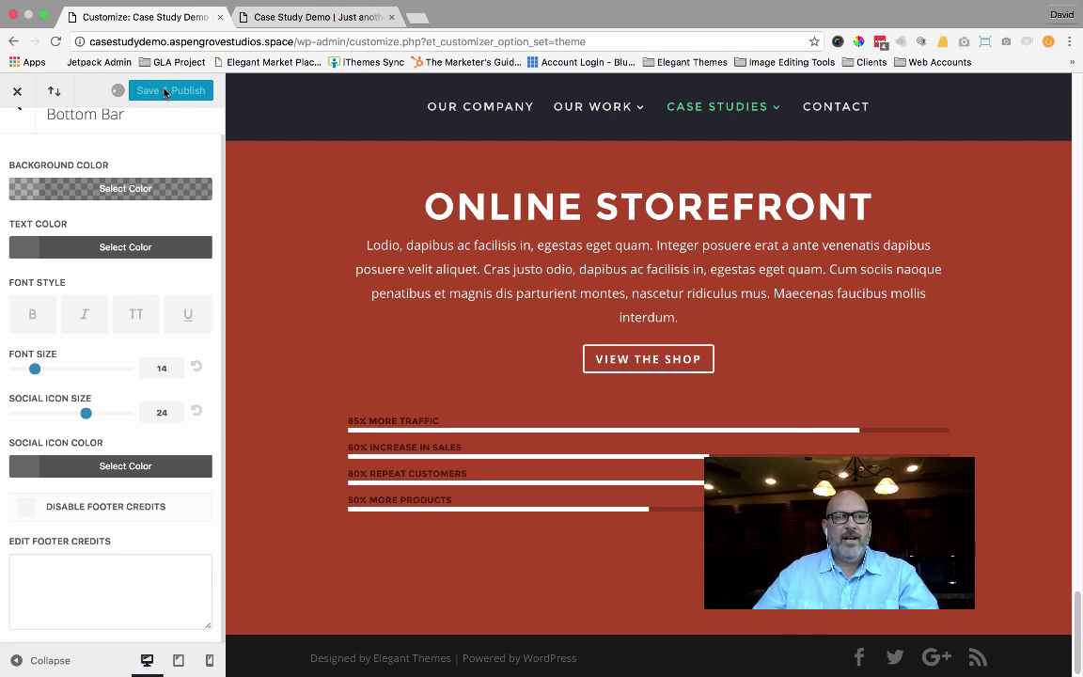
left_click(19, 89)
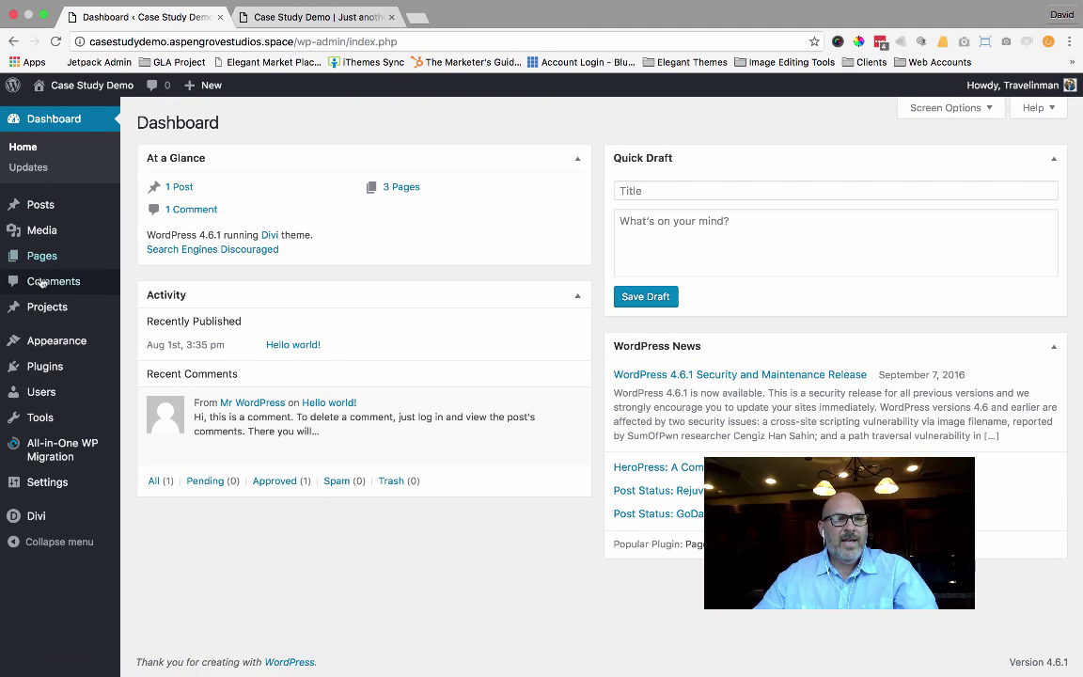
- Activate the Aspen Footer Editor plugin and open its page under the Divi menu
left_click(59, 376)
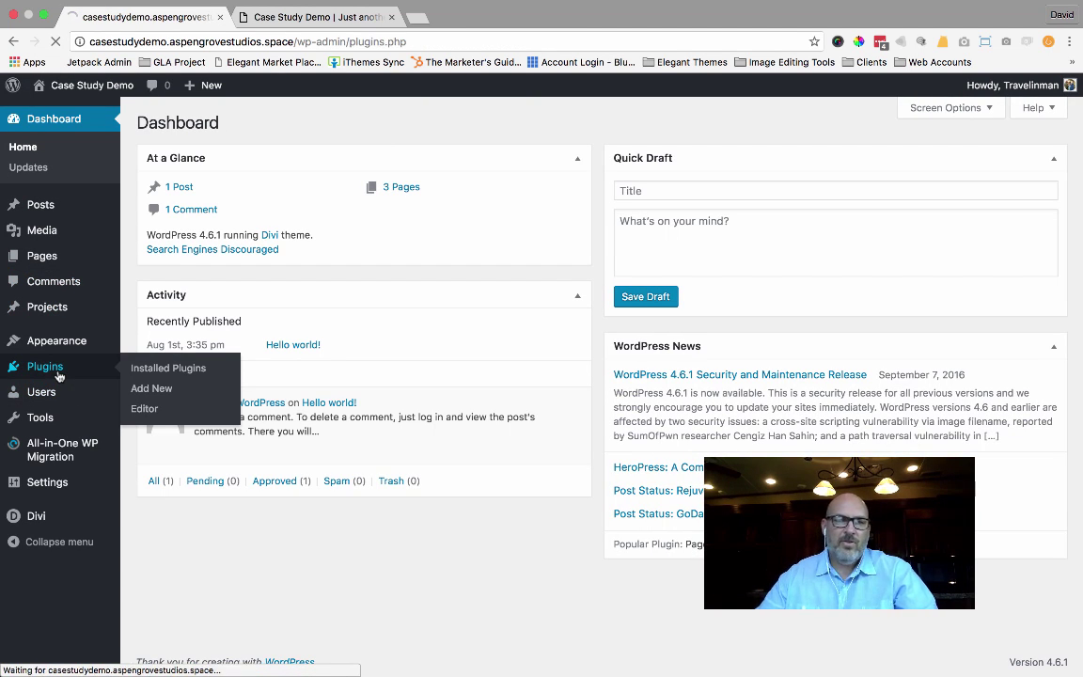
left_click(190, 383)
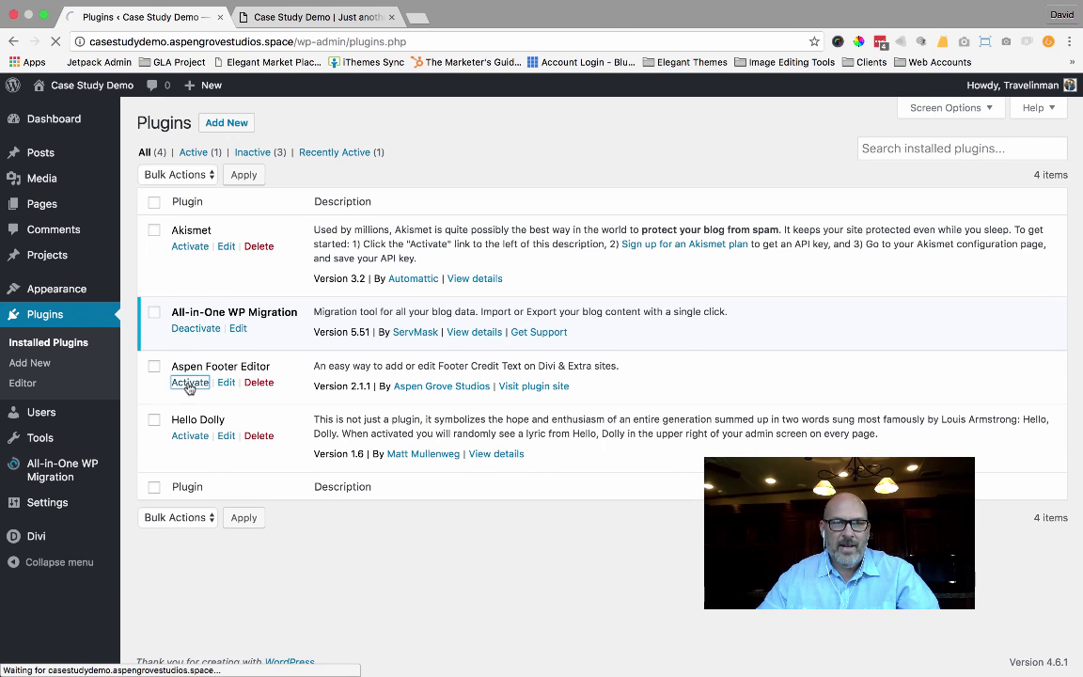
mouse_move(45, 539)
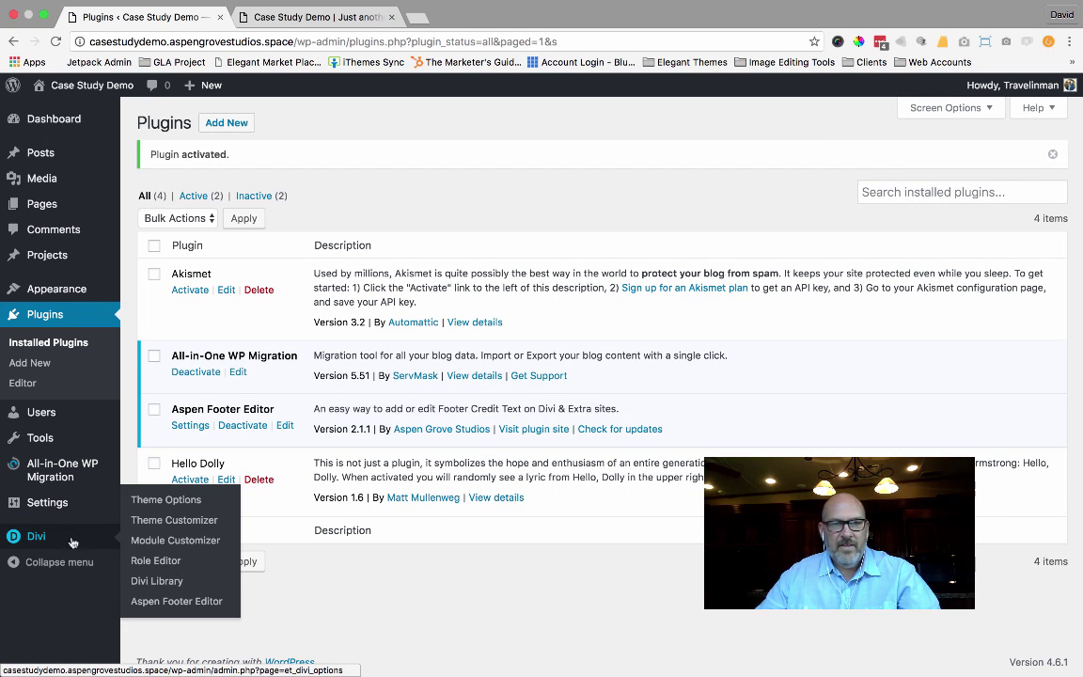
left_click(157, 601)
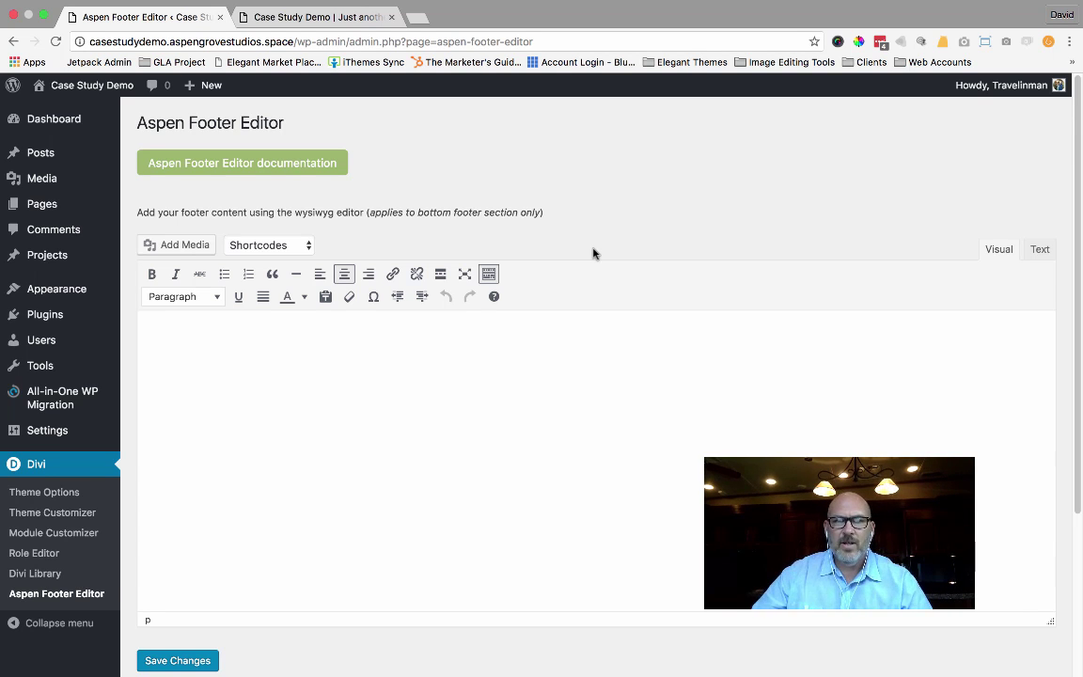
left_click(307, 247)
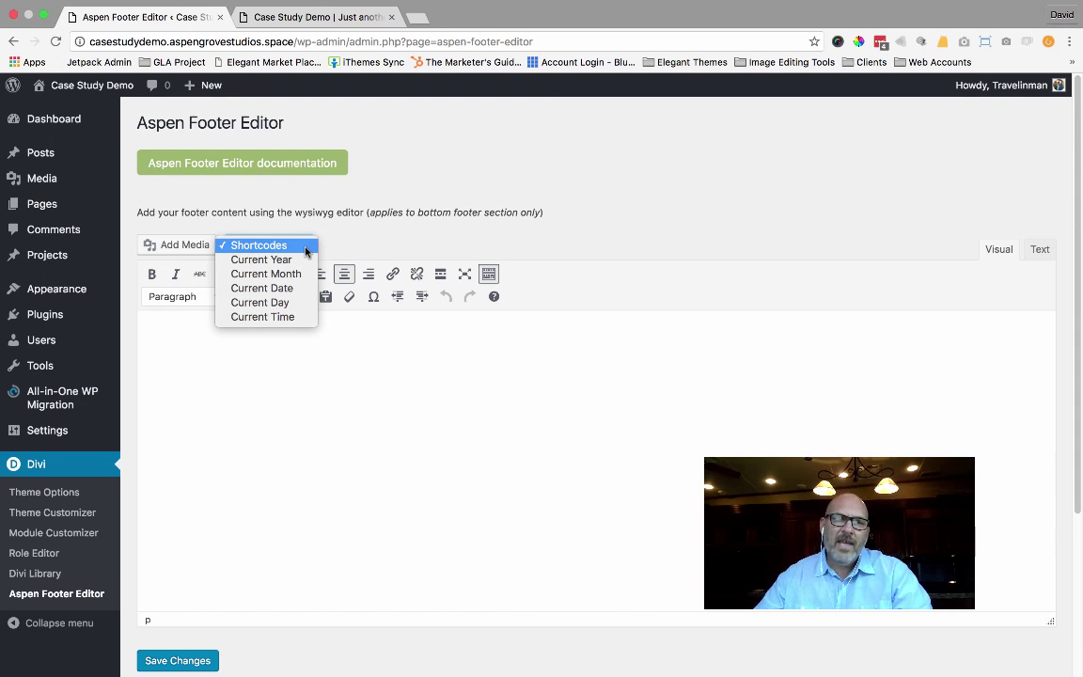
left_click(450, 240)
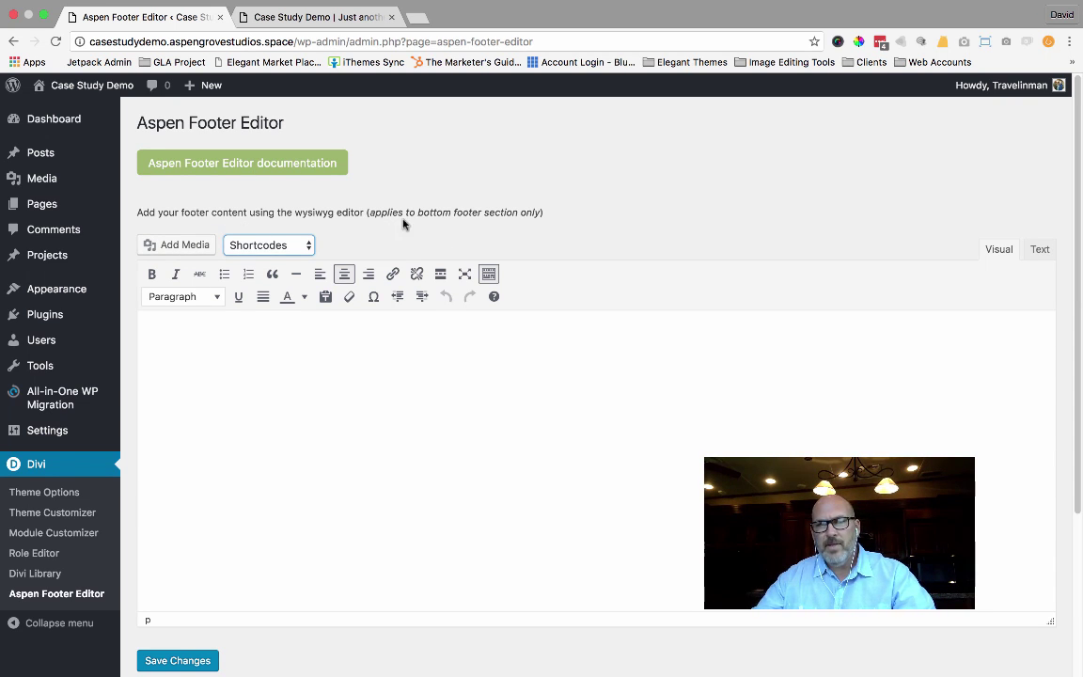
left_click(198, 249)
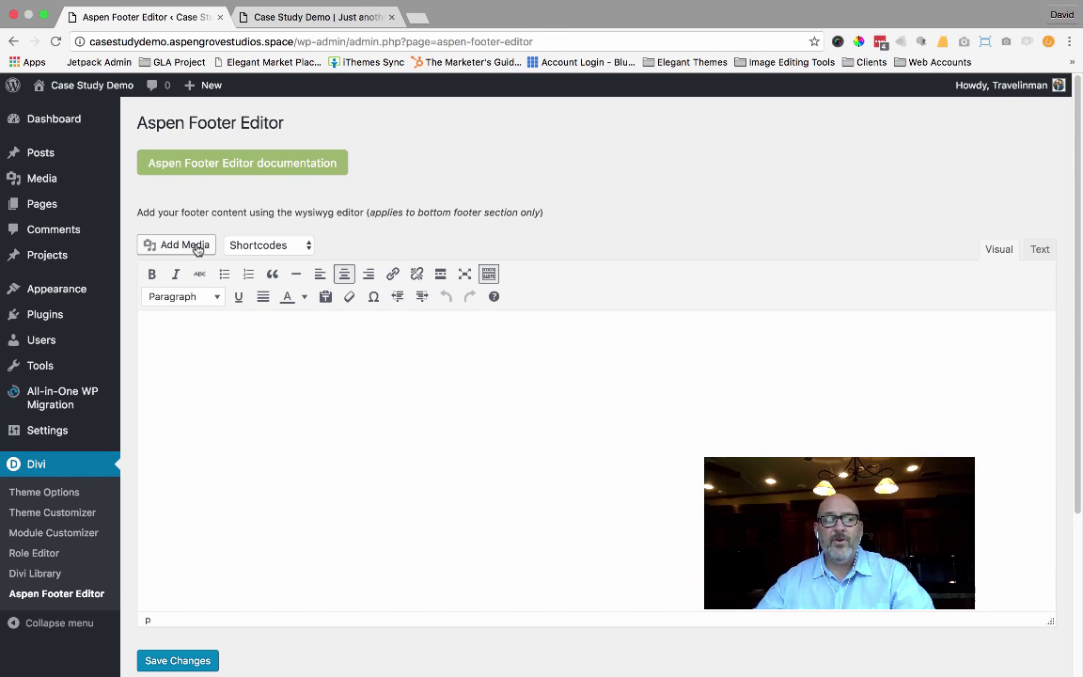
left_click(360, 352)
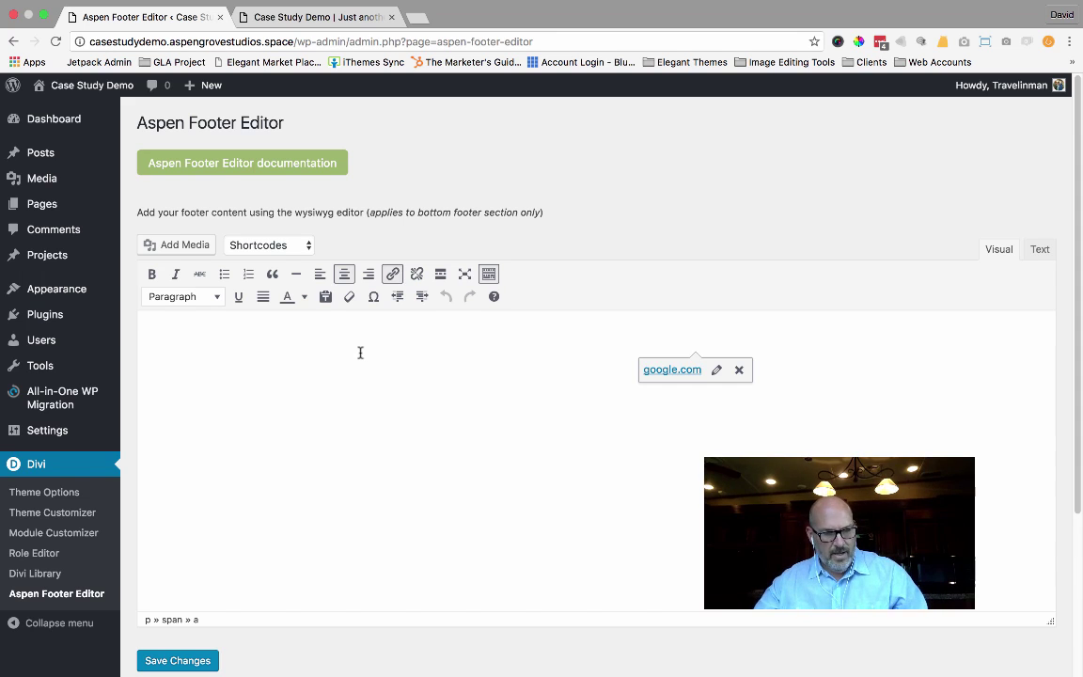
- Set the whole footer credit text to black in the Aspen Footer Editor
key("super+a")
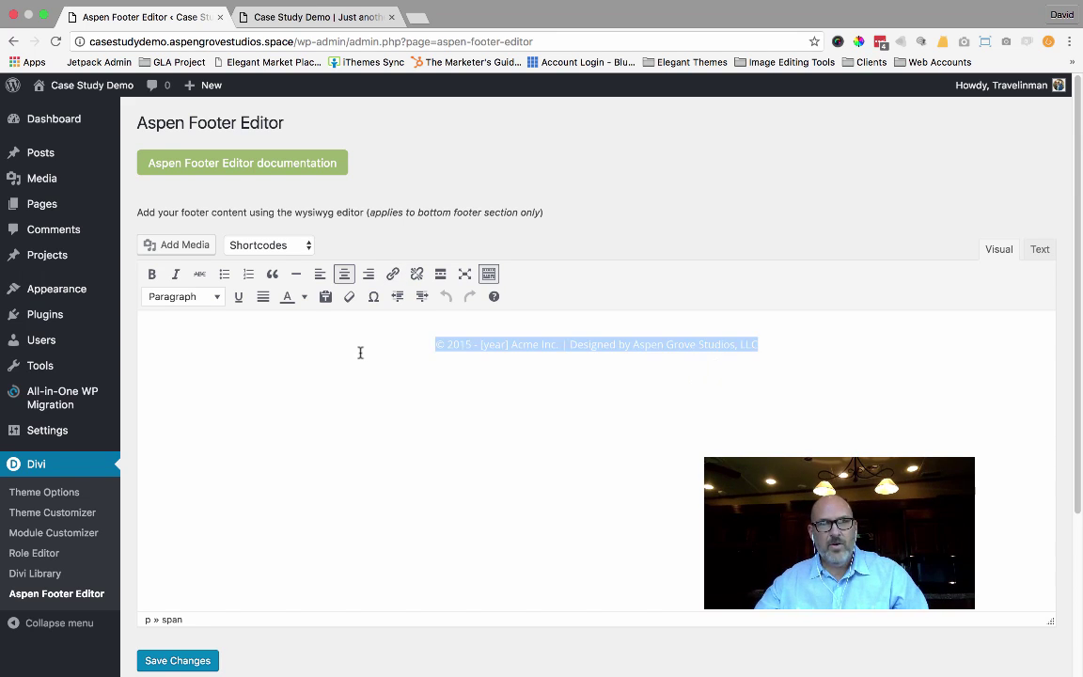
left_click(305, 297)
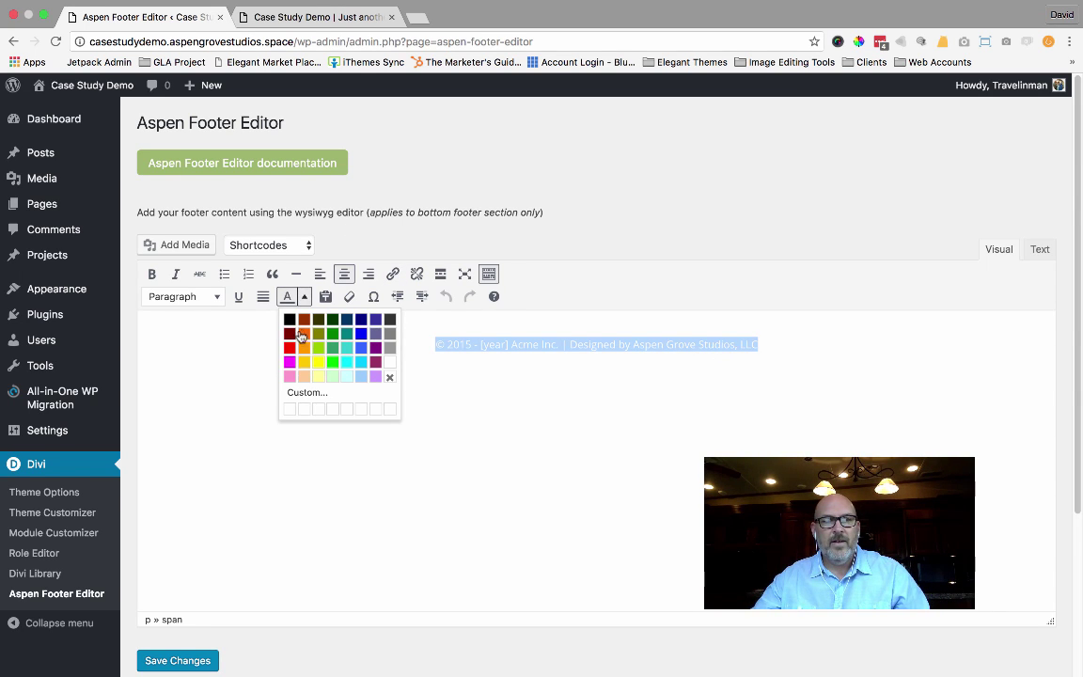
left_click(288, 319)
left_click(286, 345)
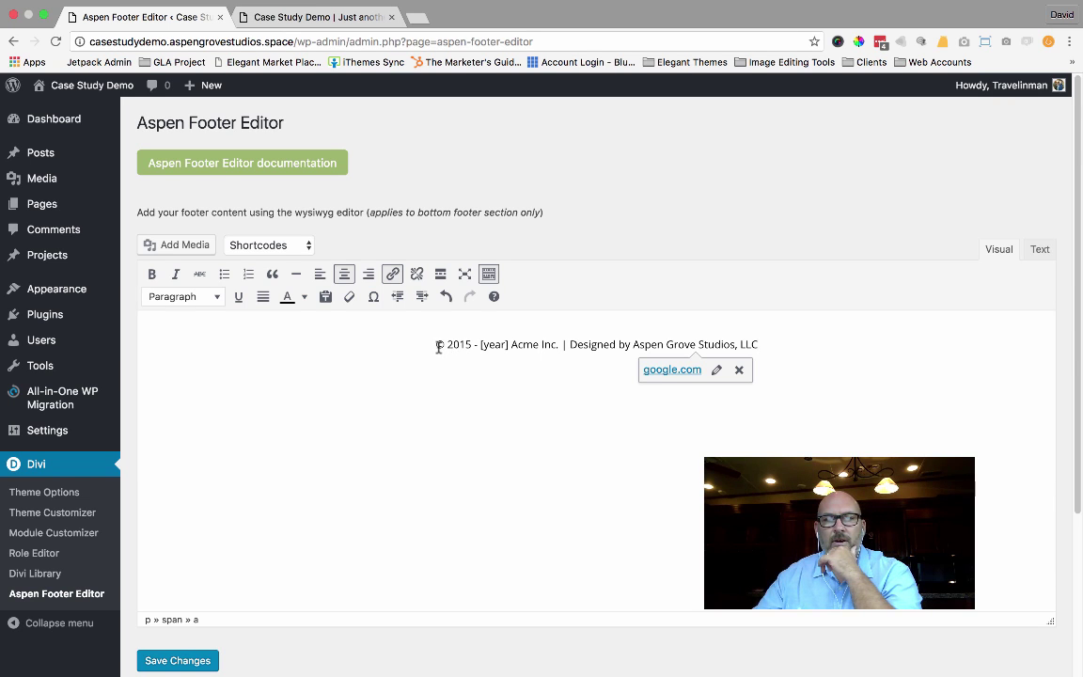
- Look through the special characters and date shortcodes without changes, then save the footer text
left_click(374, 297)
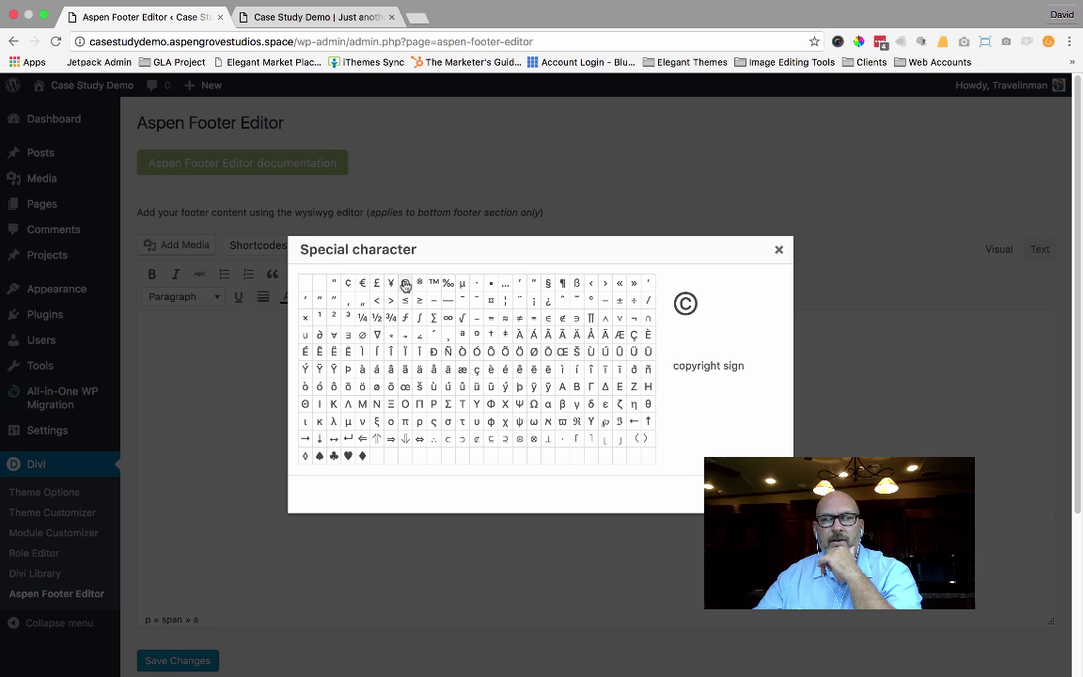
left_click(778, 249)
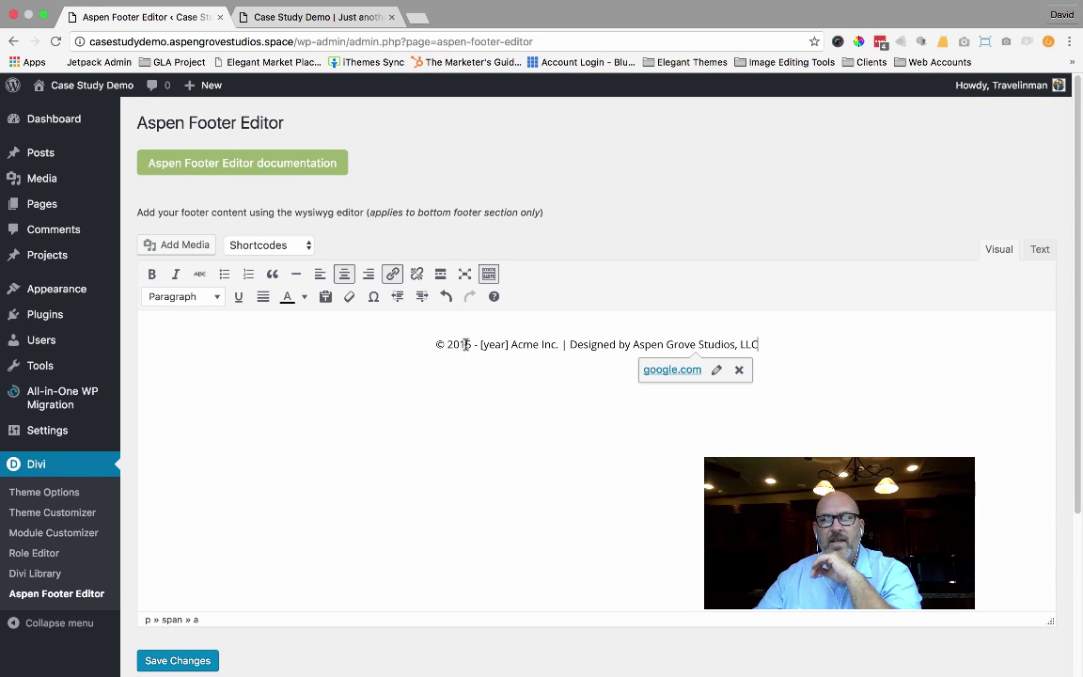
left_click(301, 247)
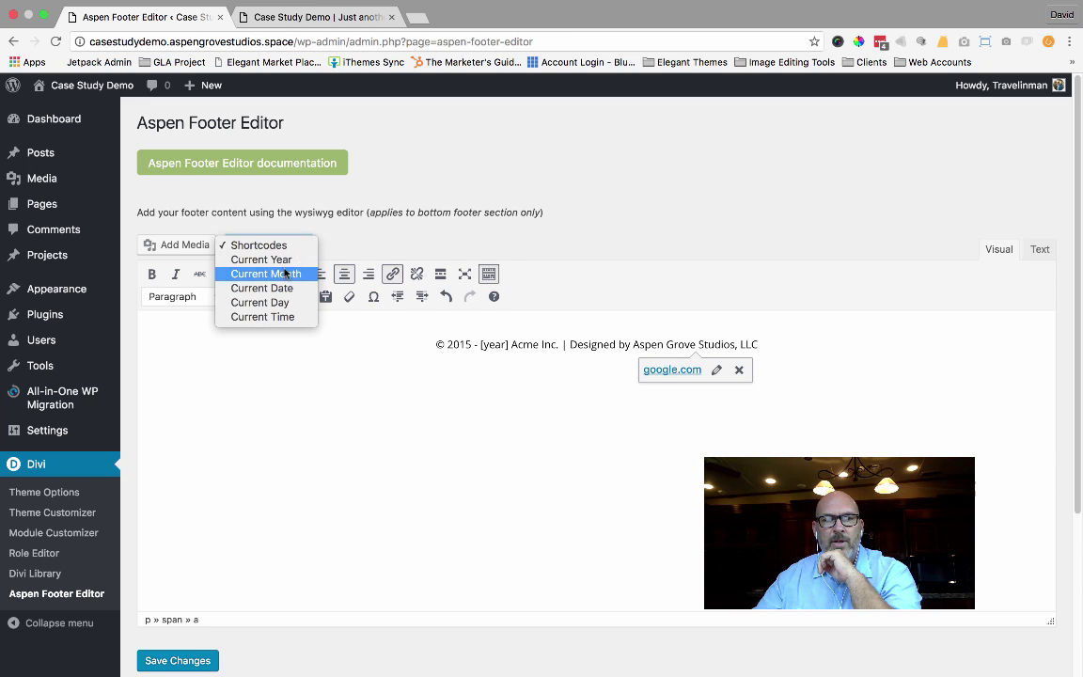
key("Escape")
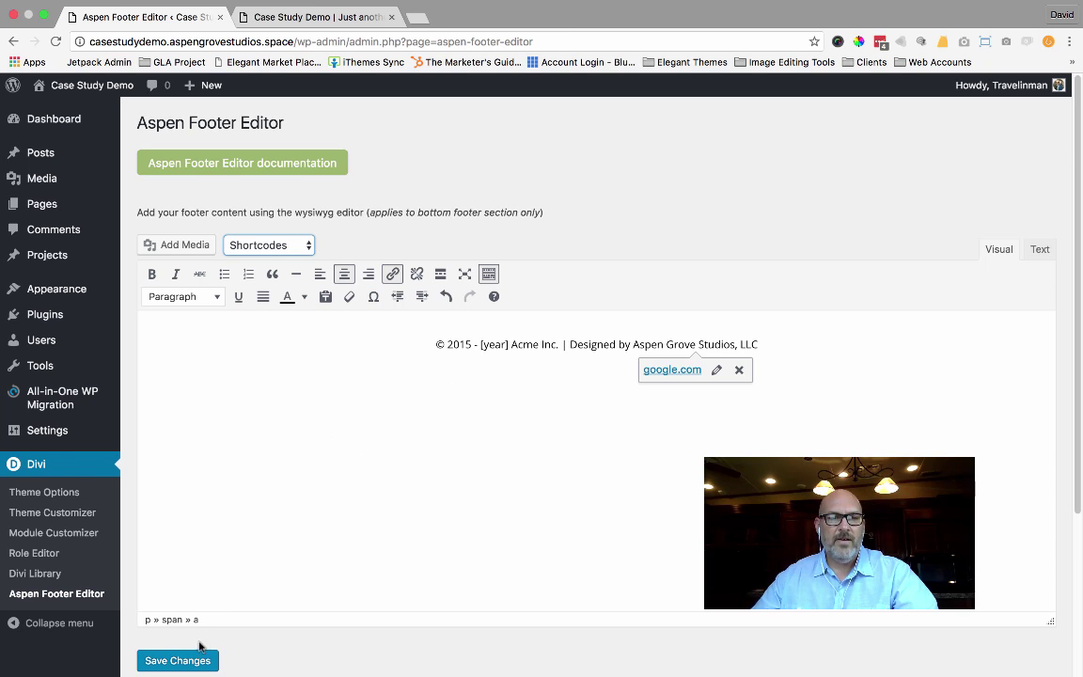
left_click(177, 662)
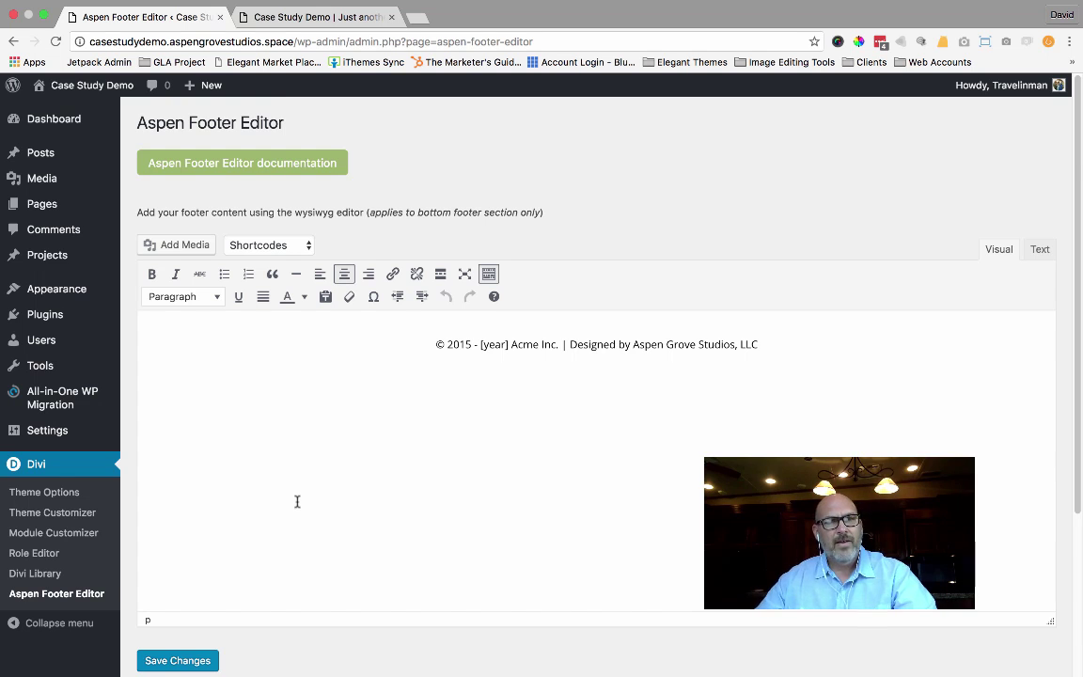
left_click(282, 16)
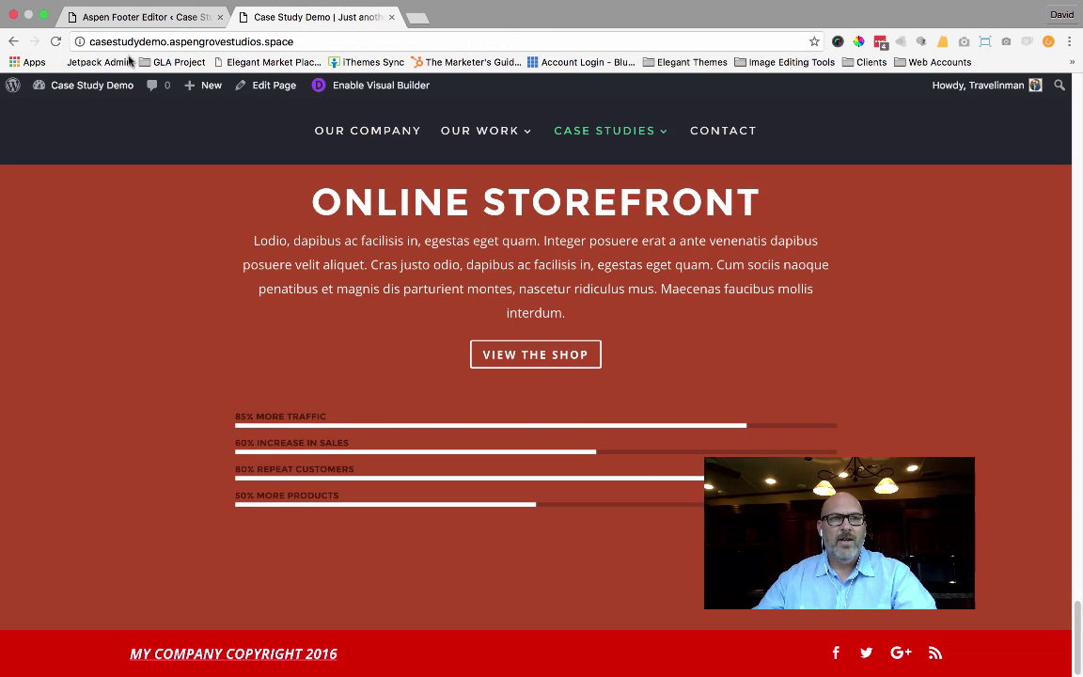
- Reload the live site, then recolour the footer credit line light grey and save it
left_click(55, 42)
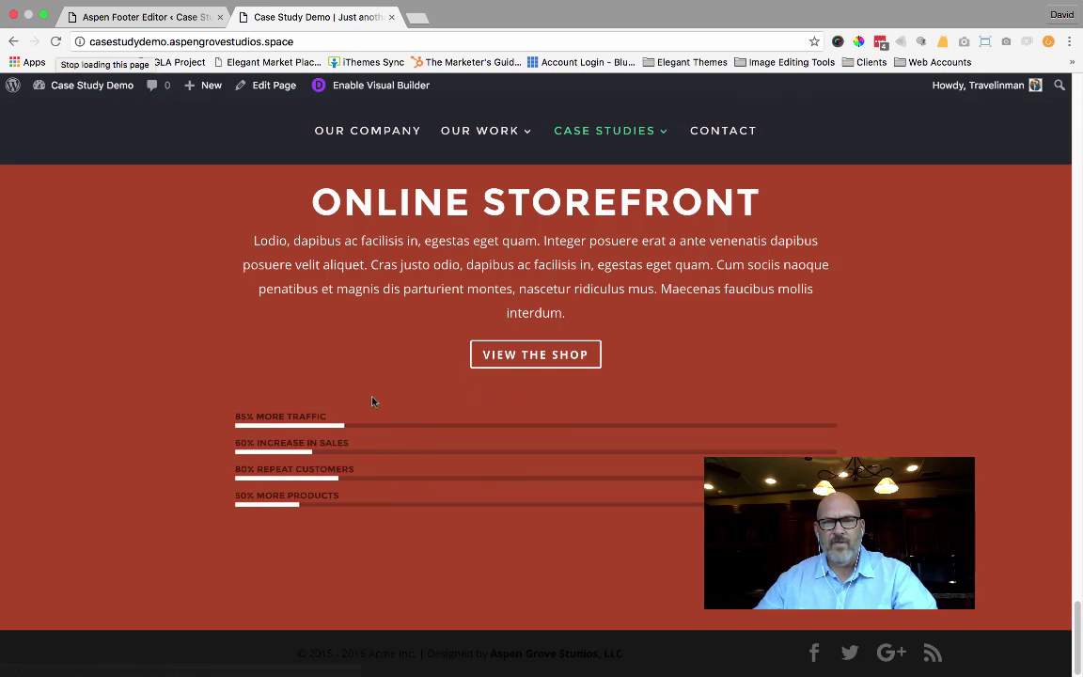
left_click(179, 28)
left_click_drag(434, 344, 781, 340)
left_click(303, 296)
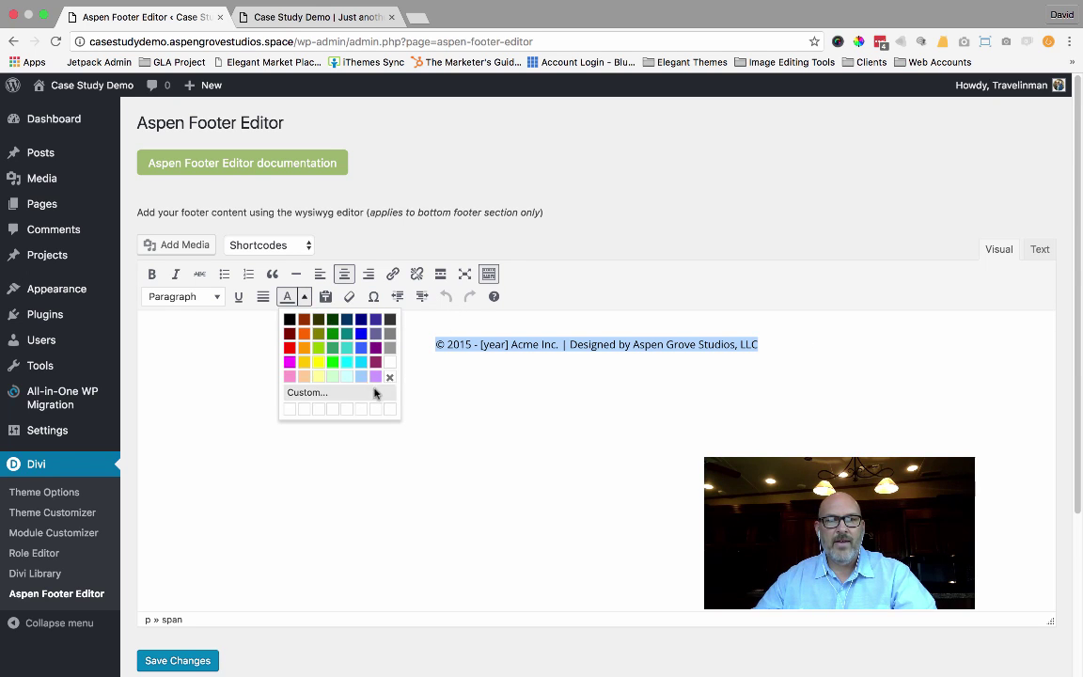
left_click(389, 364)
left_click(150, 659)
- Reload the live site to confirm the light grey Acme Inc. footer credit line
left_click(282, 17)
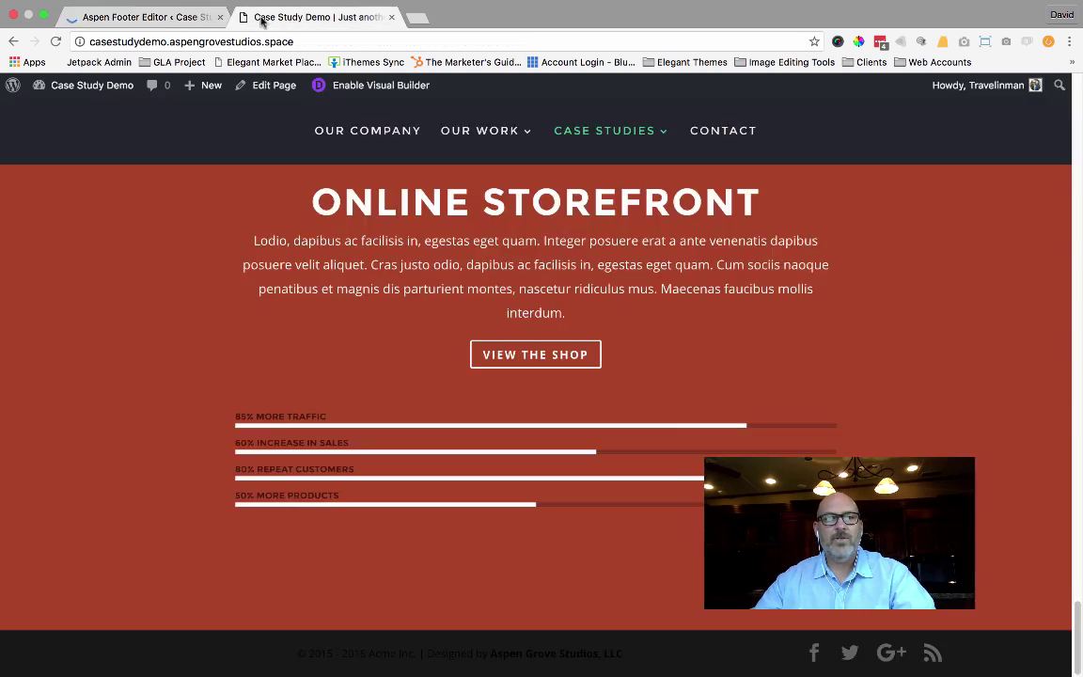
left_click(55, 43)
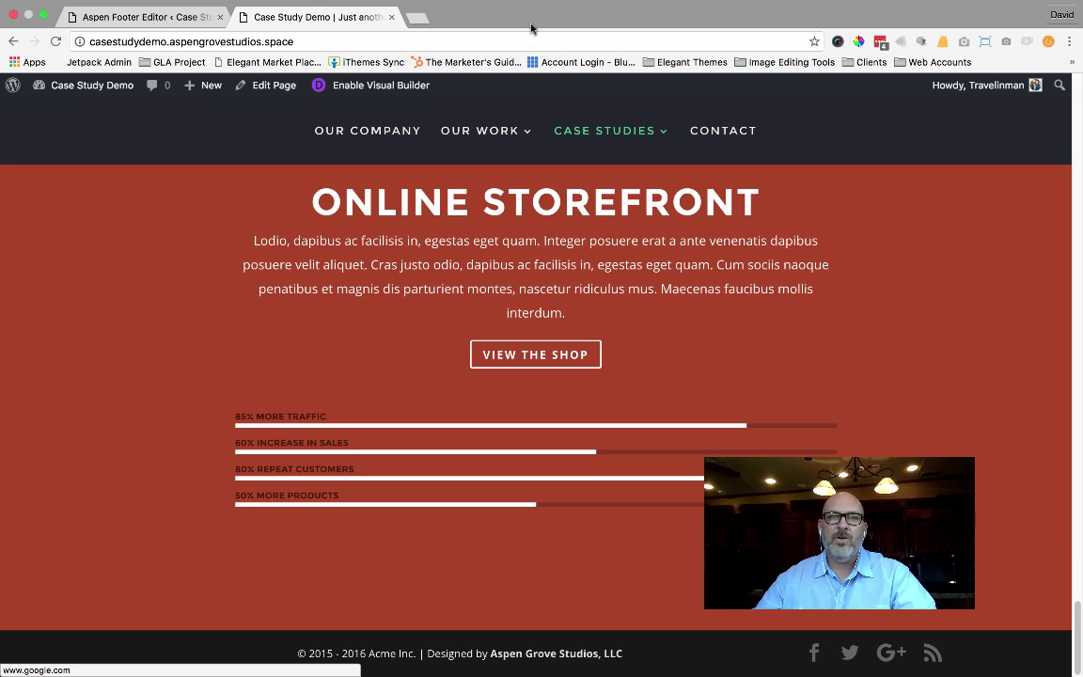
mouse_move(263, 13)
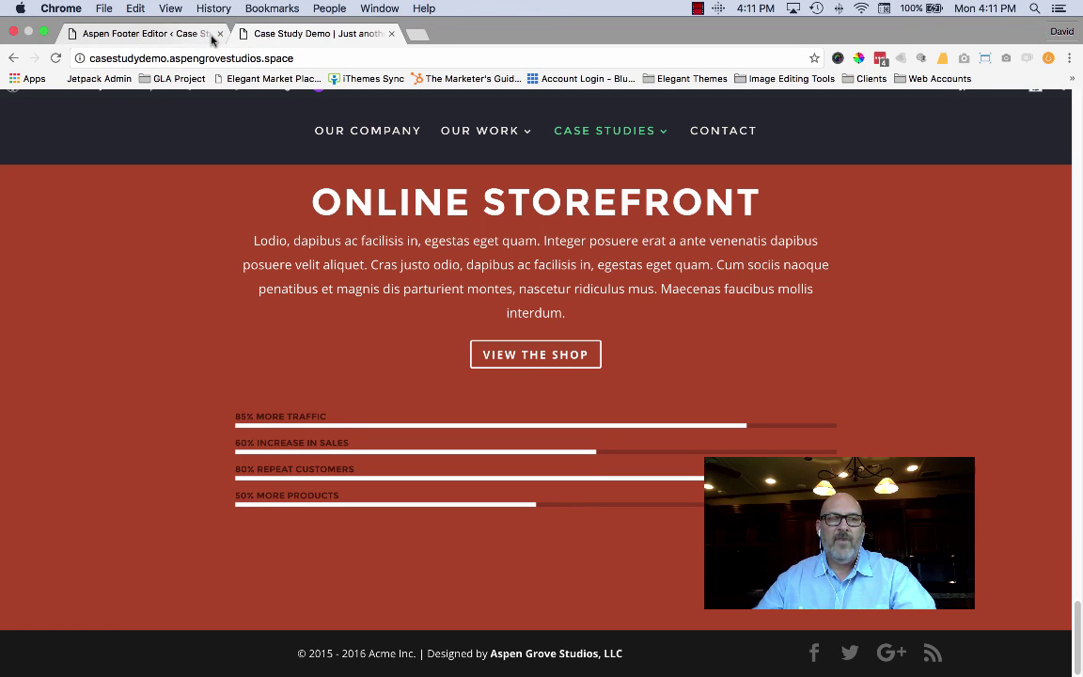